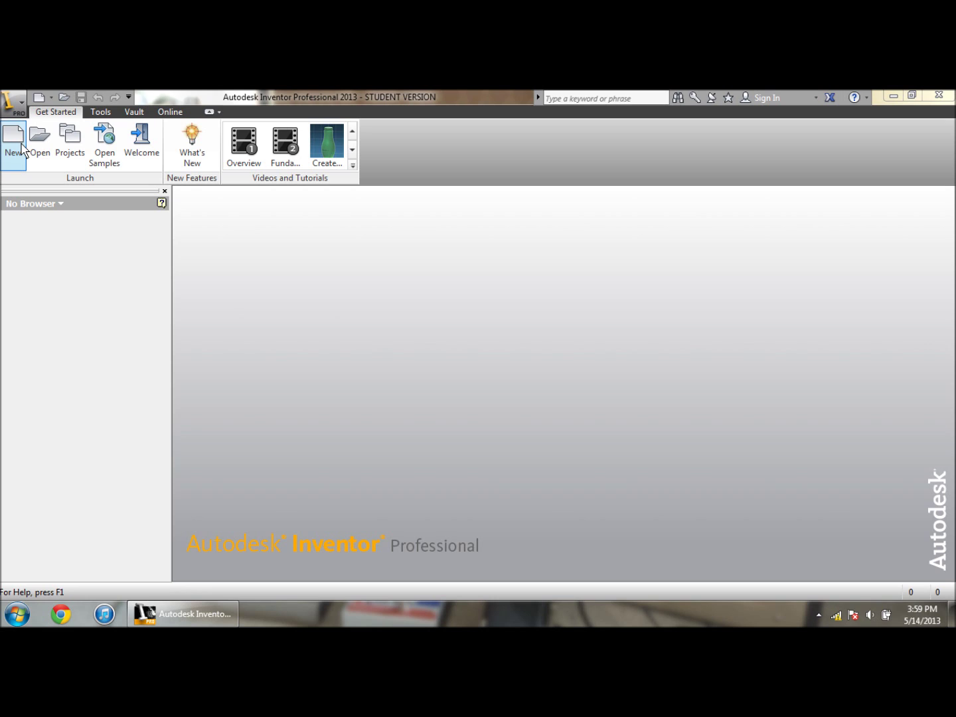
Create a new part file from the Standard (in).ipt template
key(XF86AudioLowerVolume)
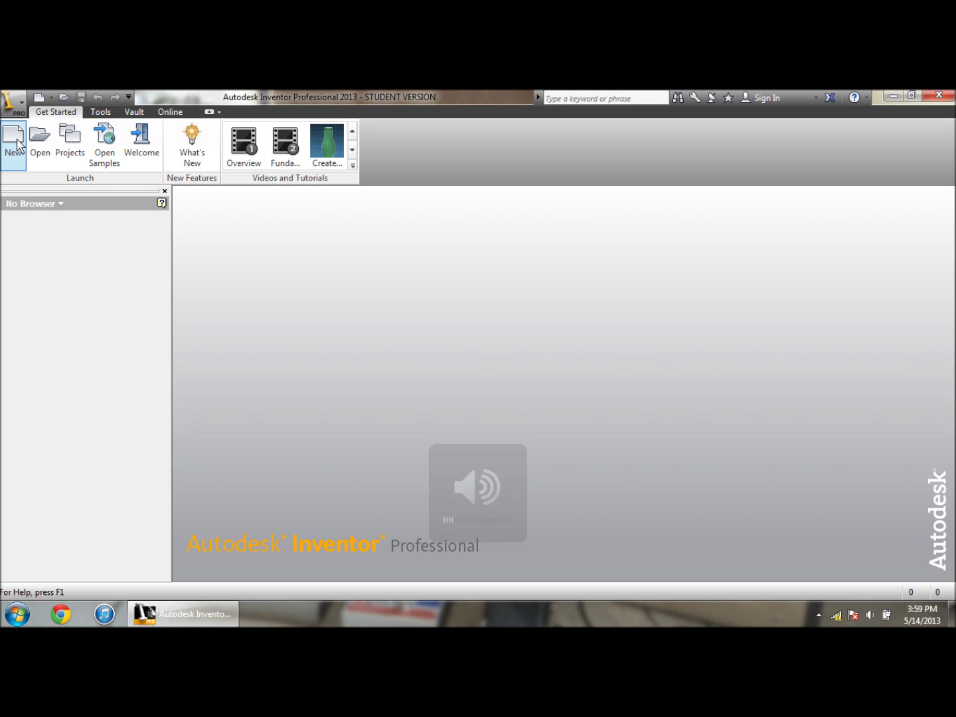
click(14, 141)
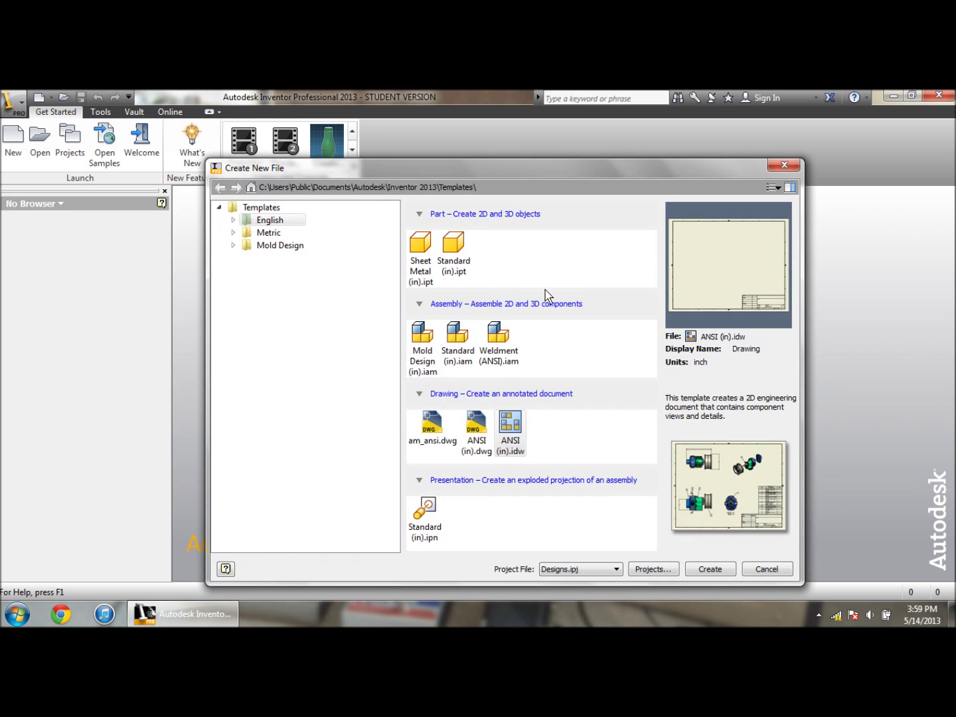
double_click(453, 247)
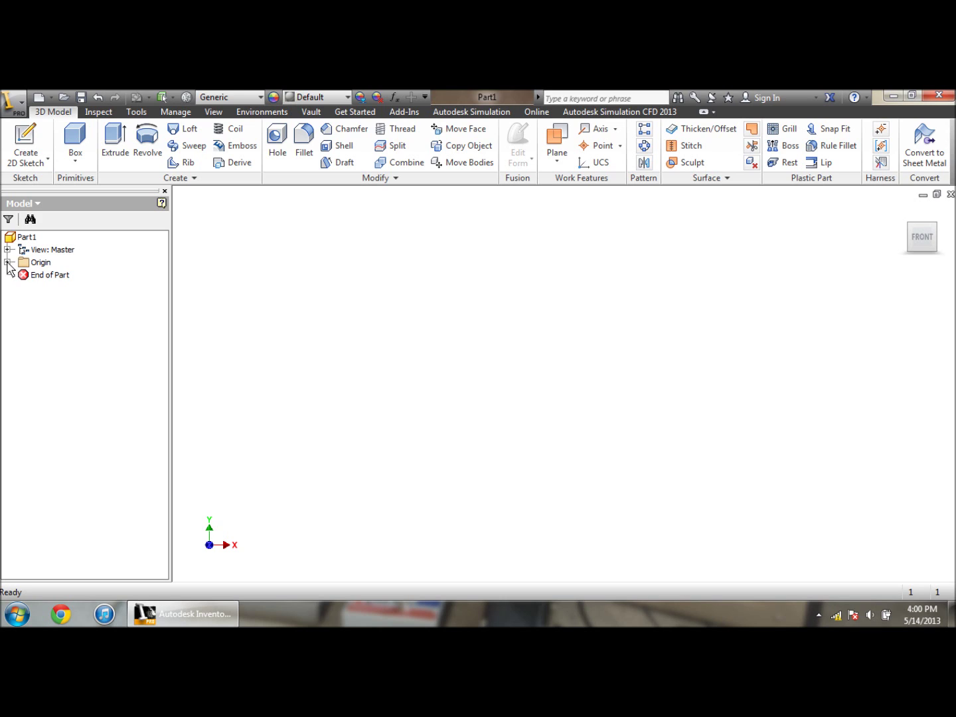
Turn on the XY origin plane's visibility and orbit the view to see it at an angle
click(7, 262)
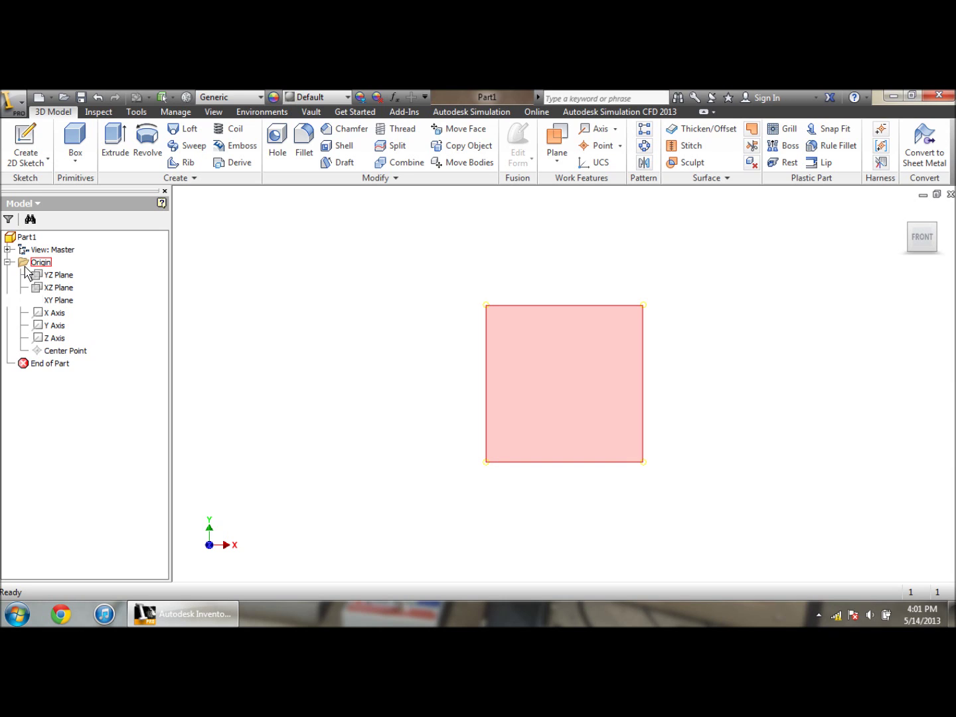
click(58, 301)
right_click(60, 301)
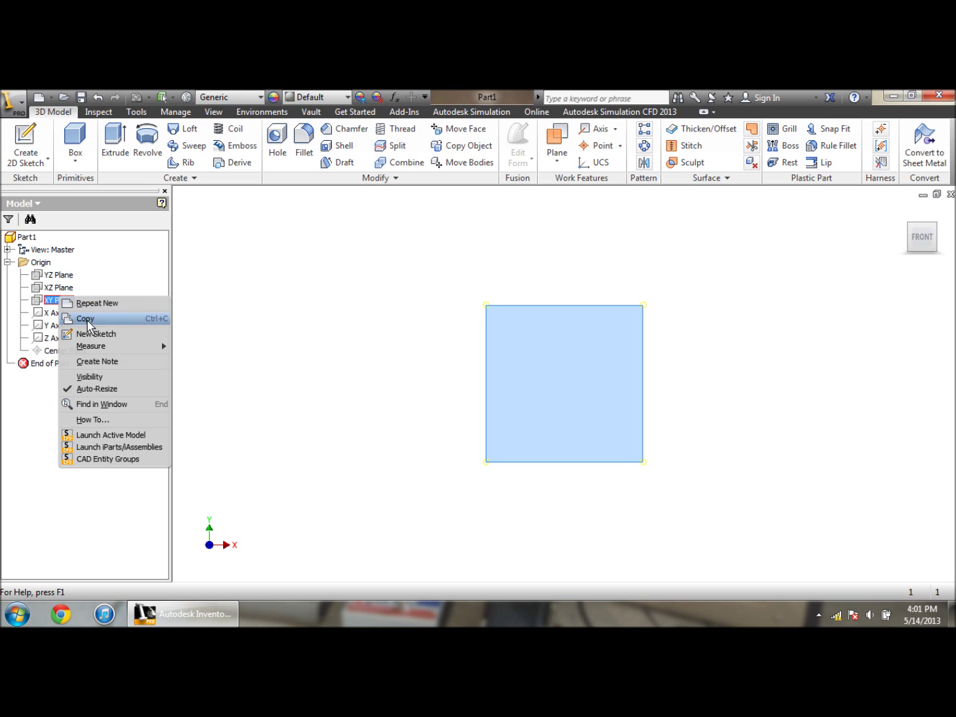
click(91, 378)
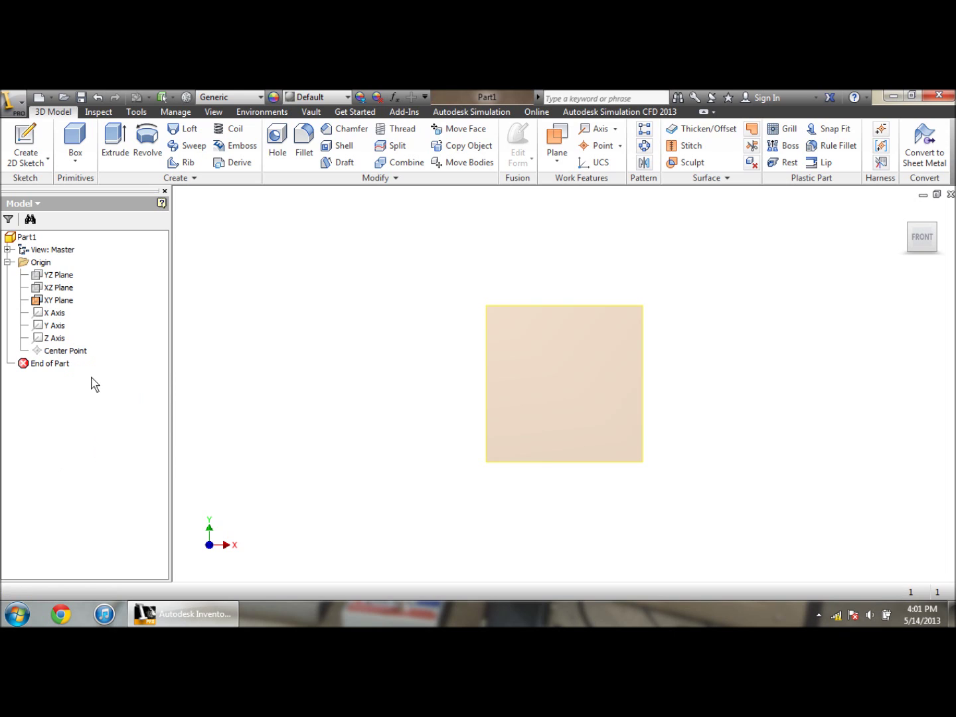
key(F4)
drag(737, 369, 676, 390)
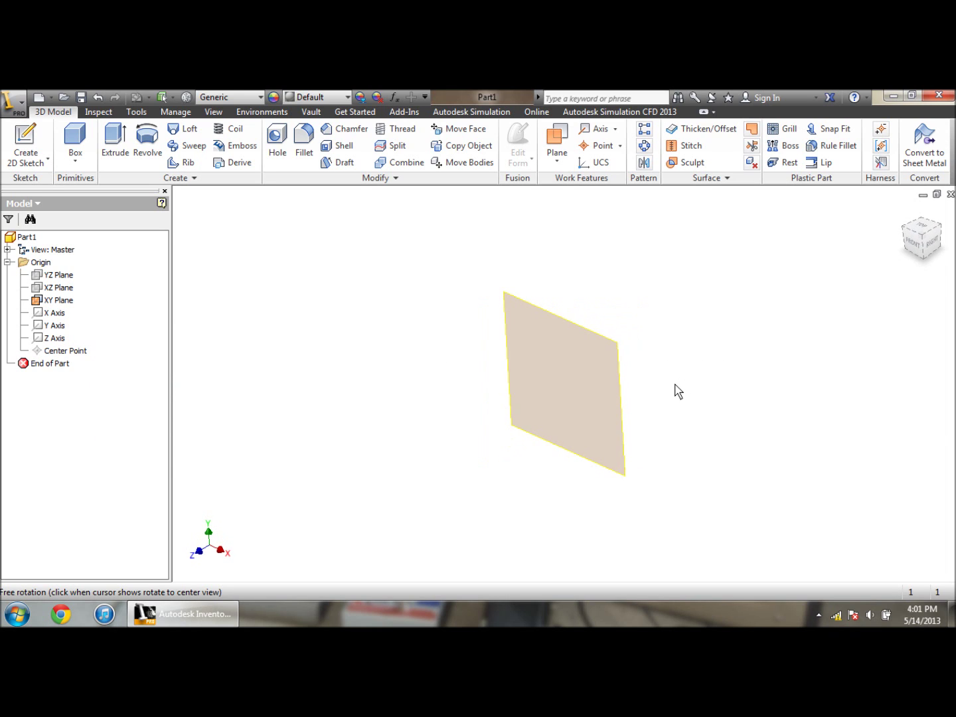
scroll(638, 241, down, 5)
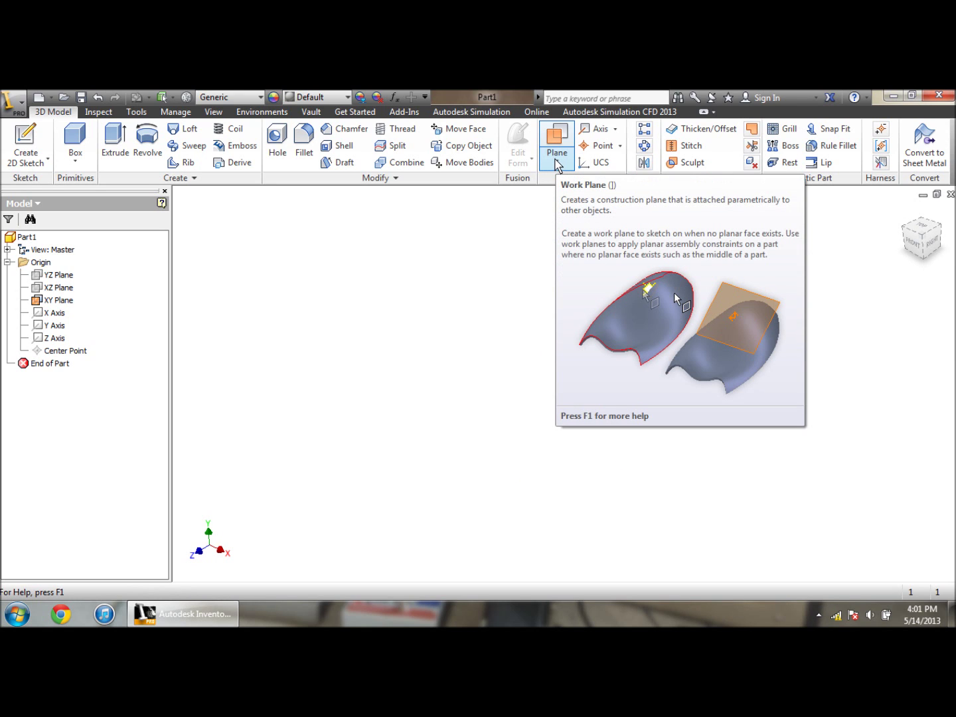
click(557, 166)
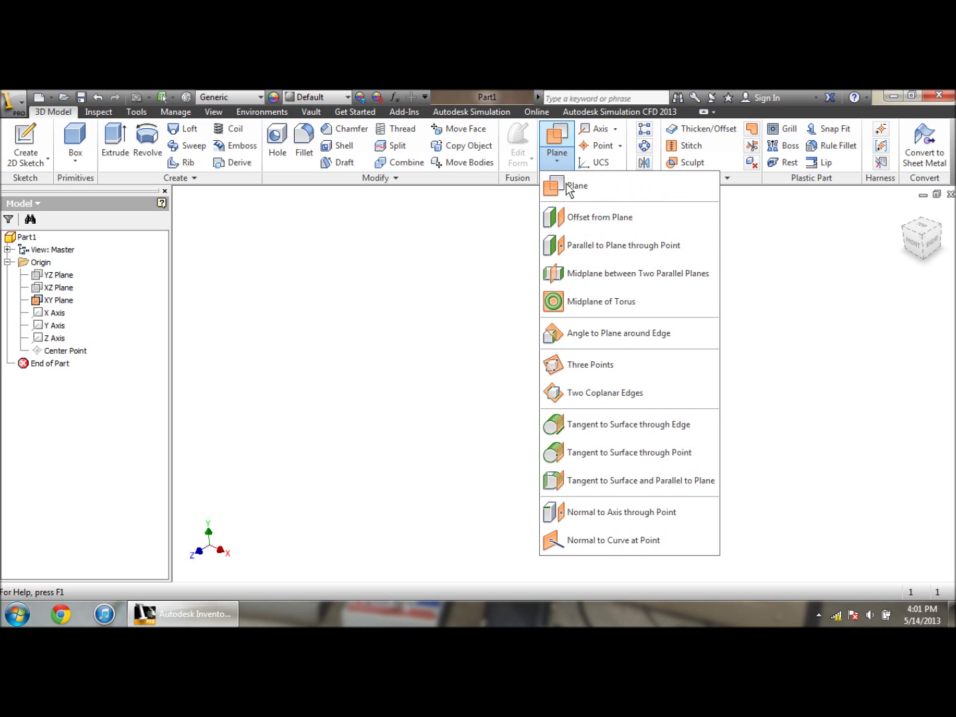
Create Work Plane1 offset 4 in from the XY plane
click(574, 224)
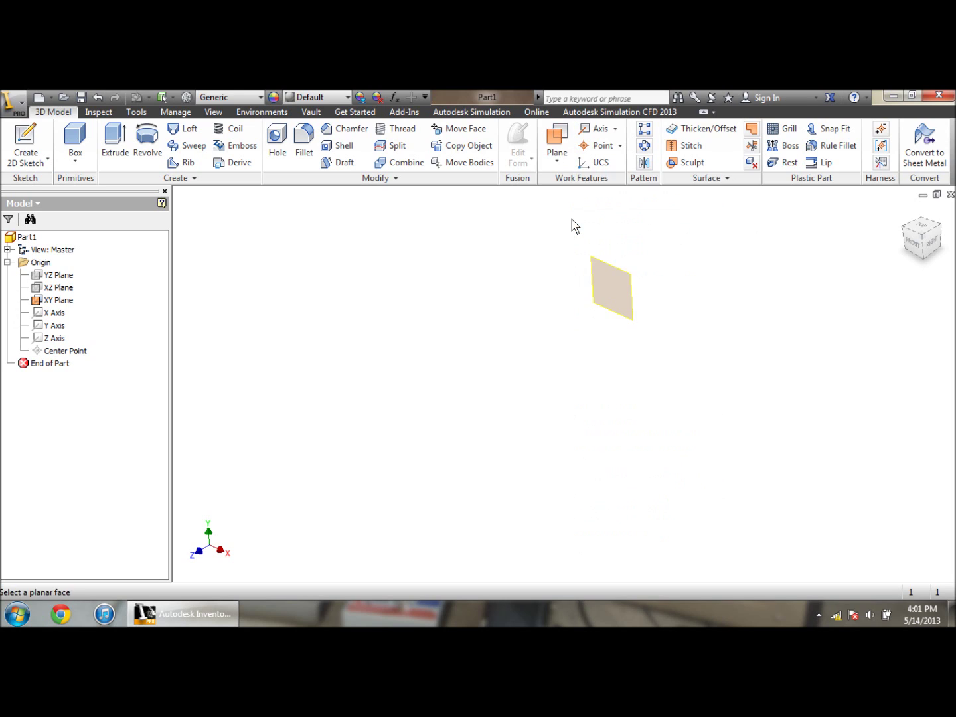
click(634, 292)
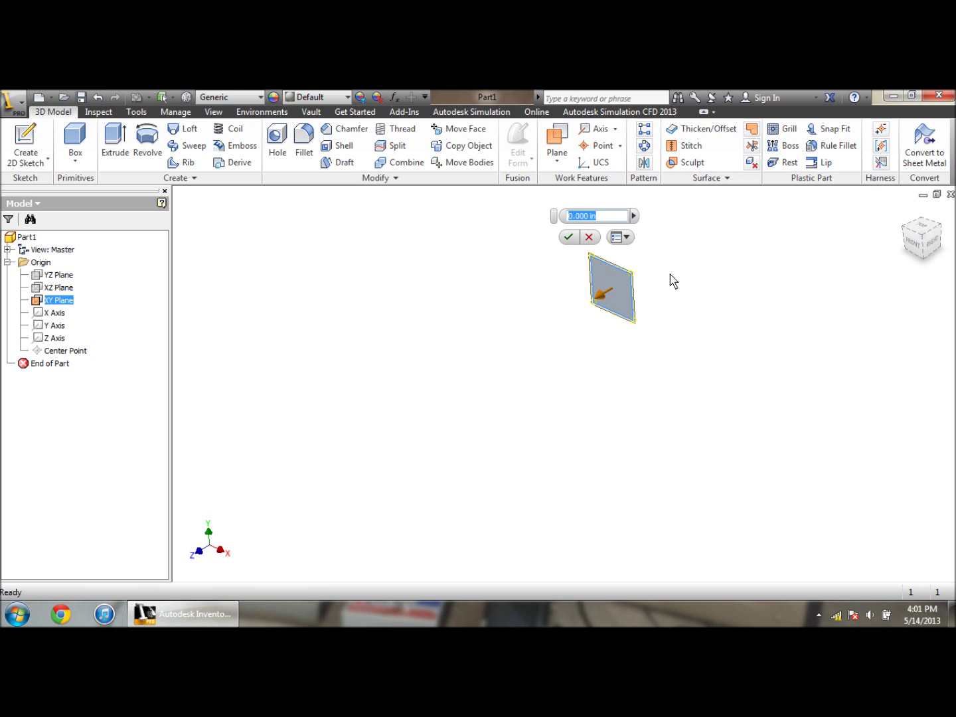
text(4)
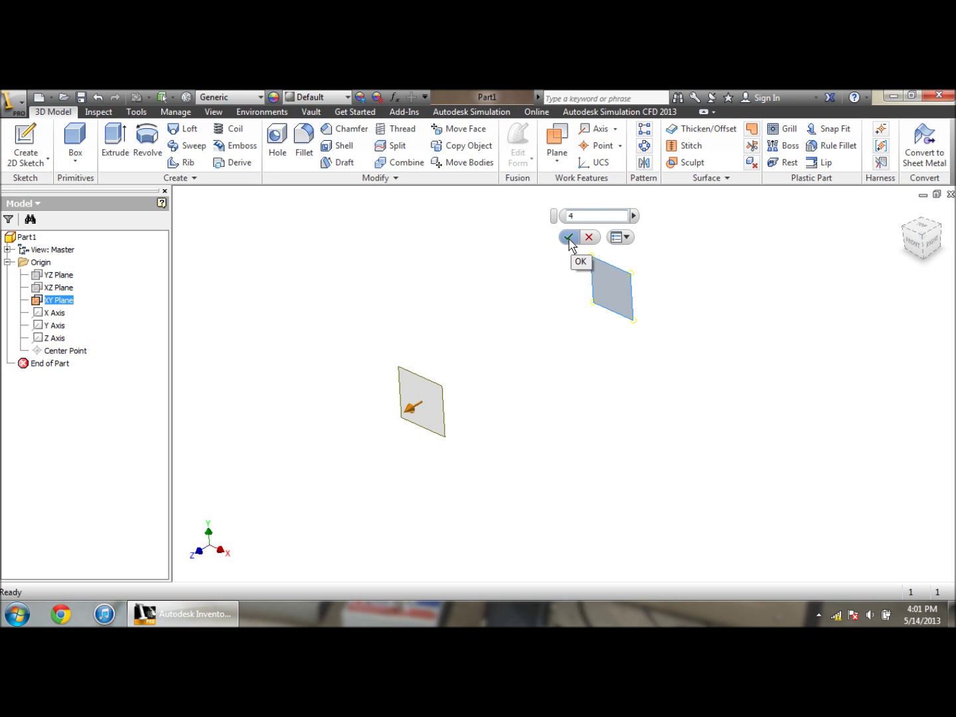
click(569, 241)
scroll(642, 284, down, 2)
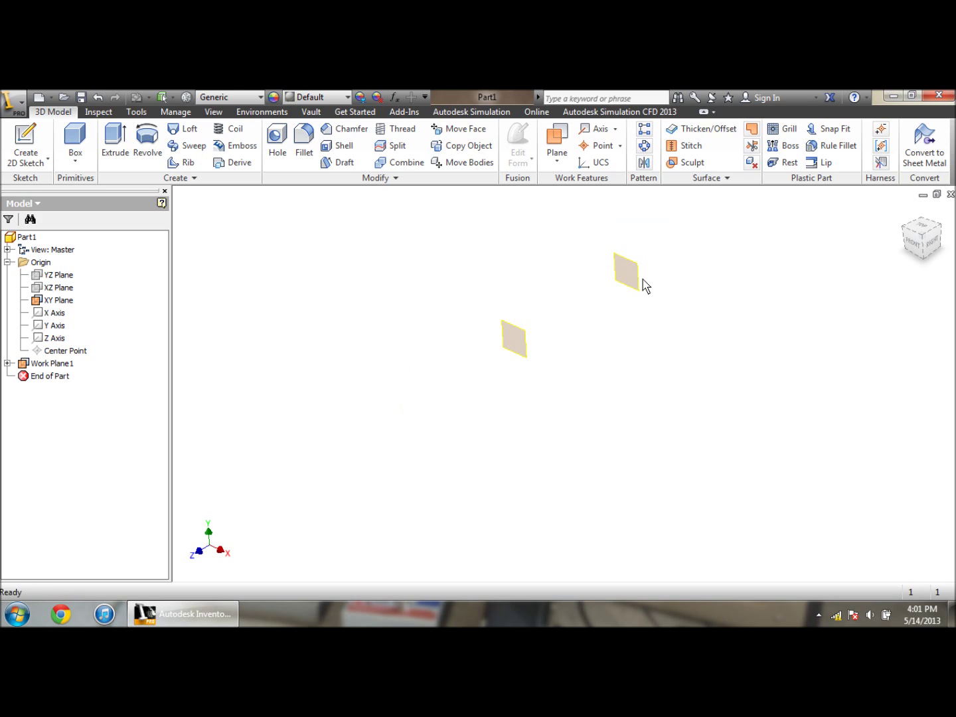
Make the XZ origin plane visible
right_click(43, 290)
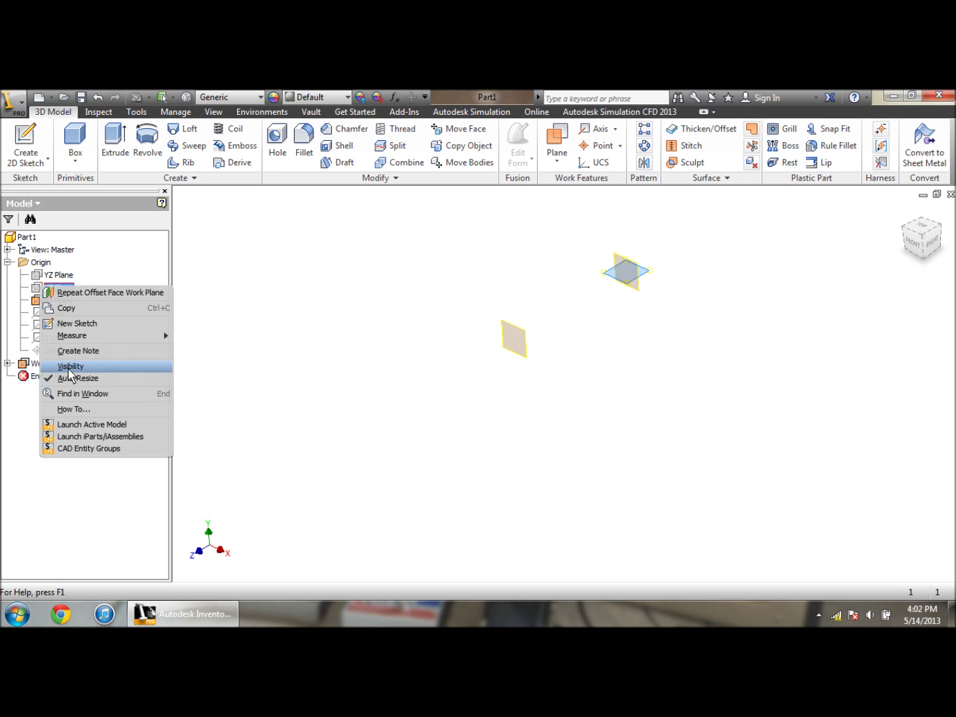
click(69, 367)
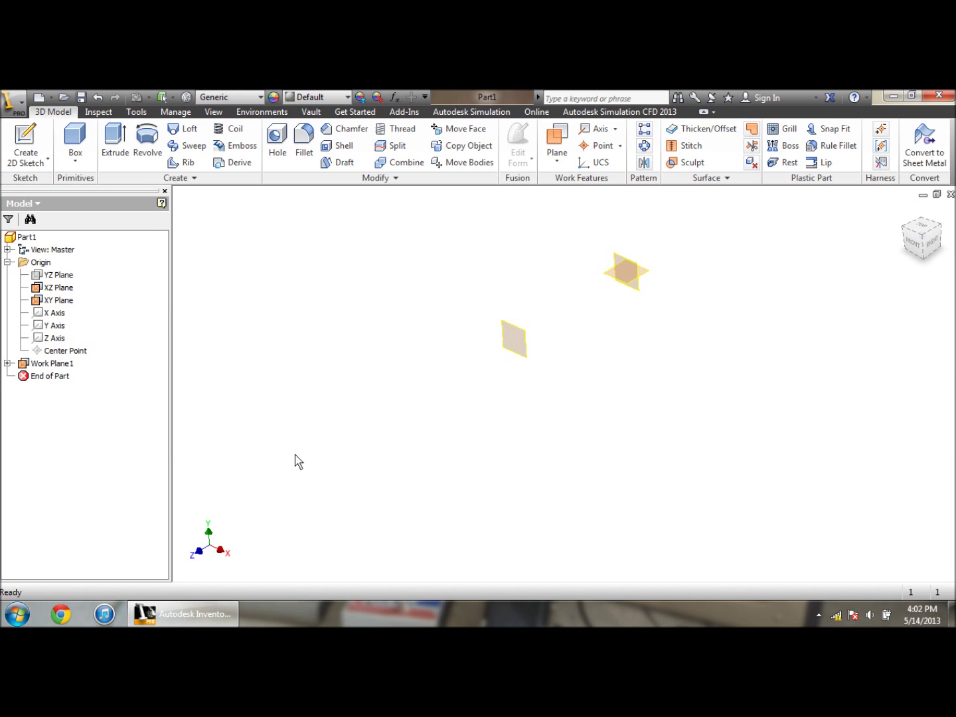
scroll(298, 458, down, 2)
Create Work Plane2 offset 4 in from the XZ plane
click(558, 161)
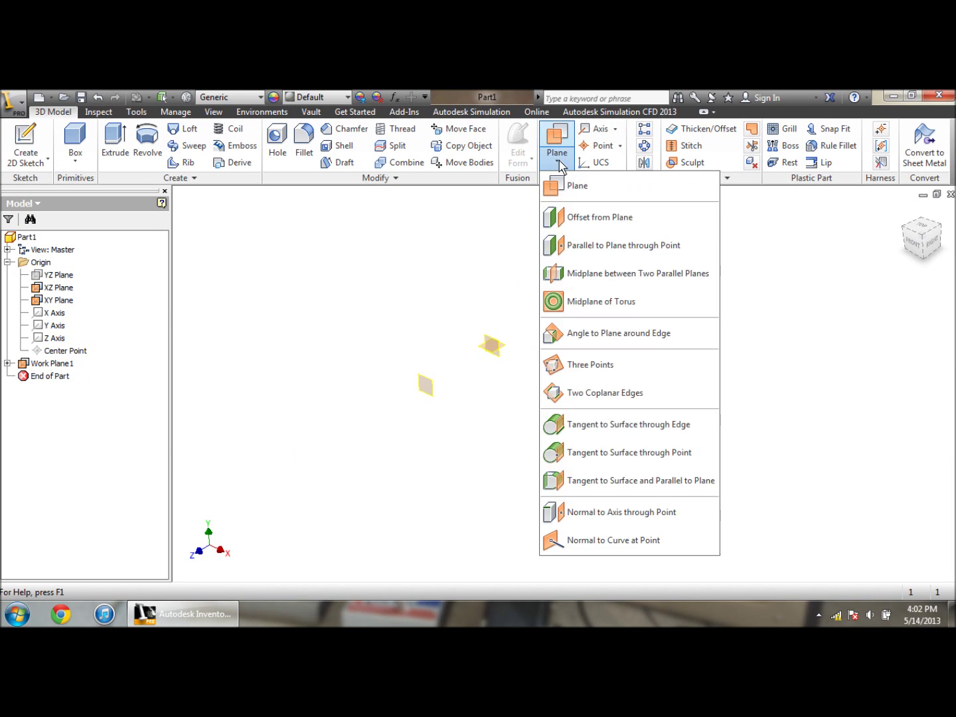
click(577, 218)
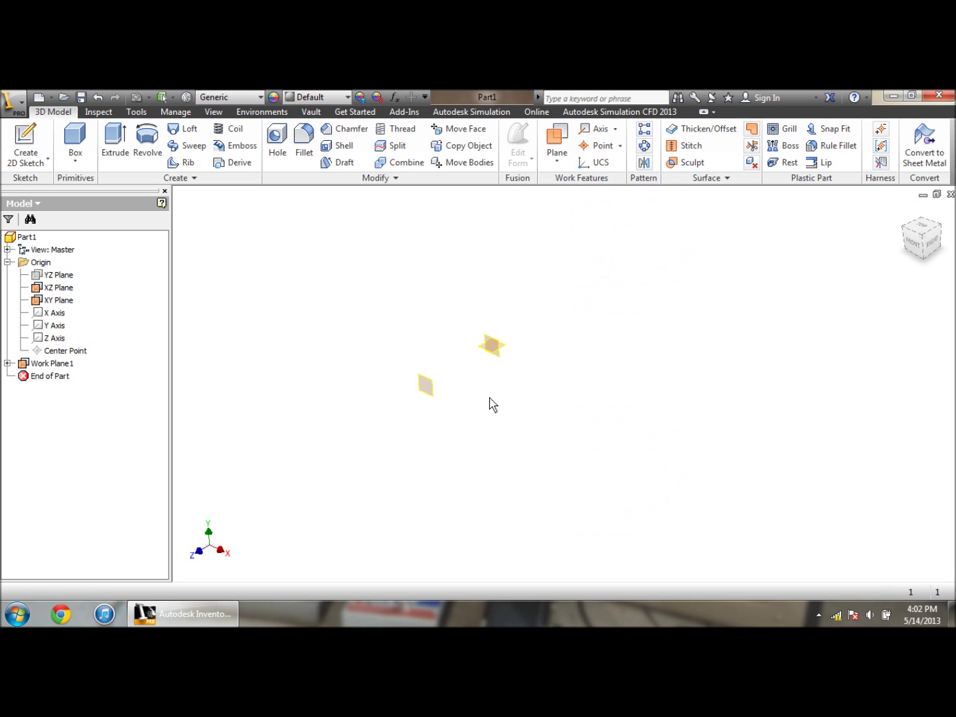
scroll(489, 403, up, 2)
click(512, 237)
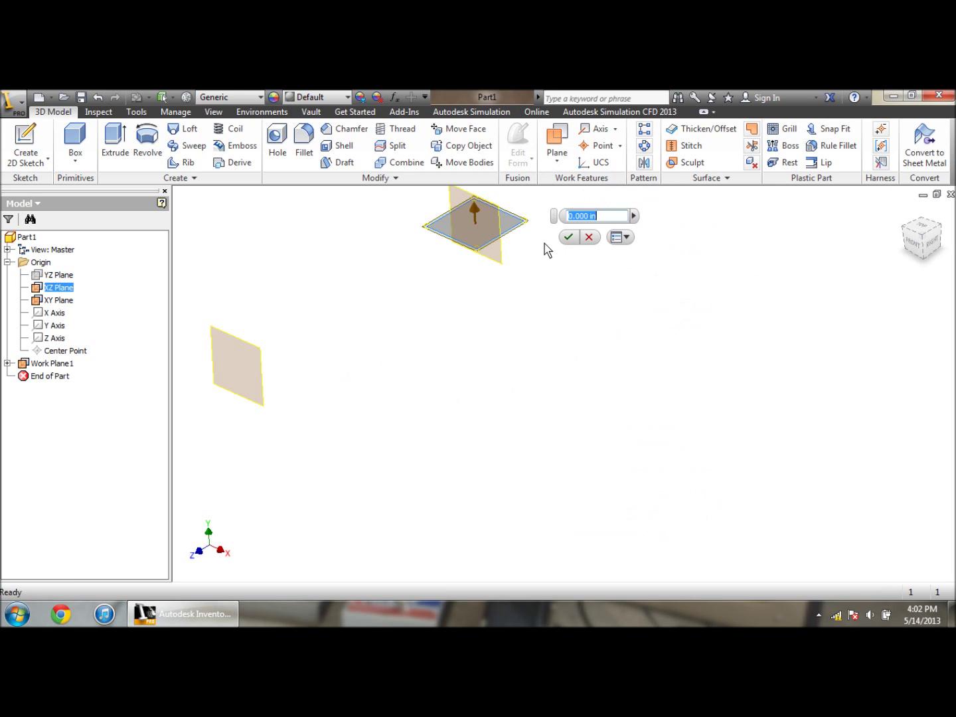
scroll(575, 318, down, 2)
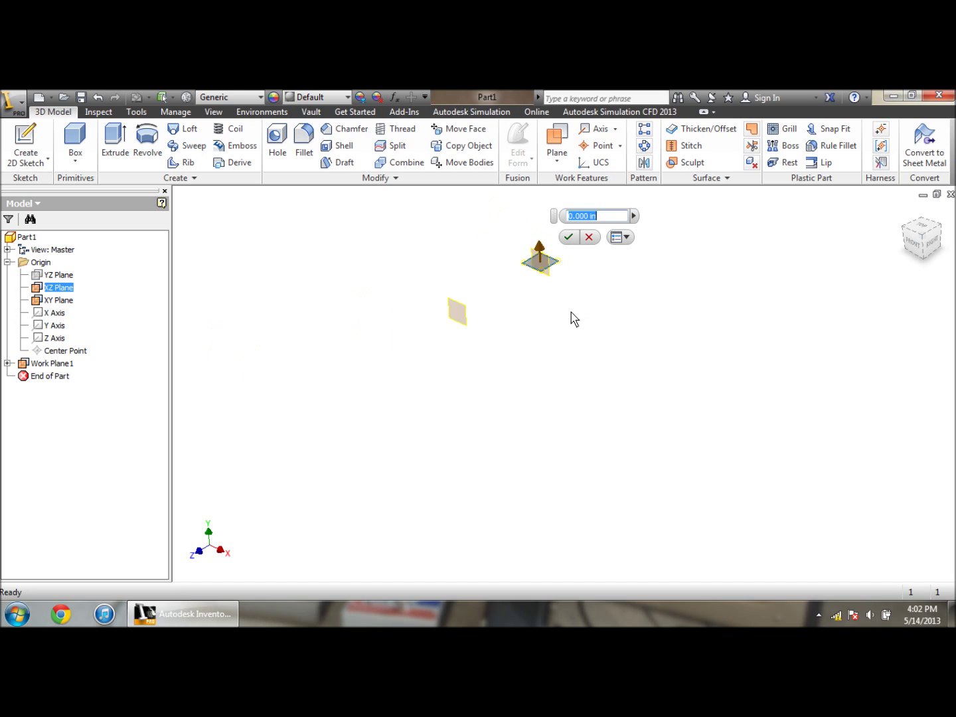
text(4)
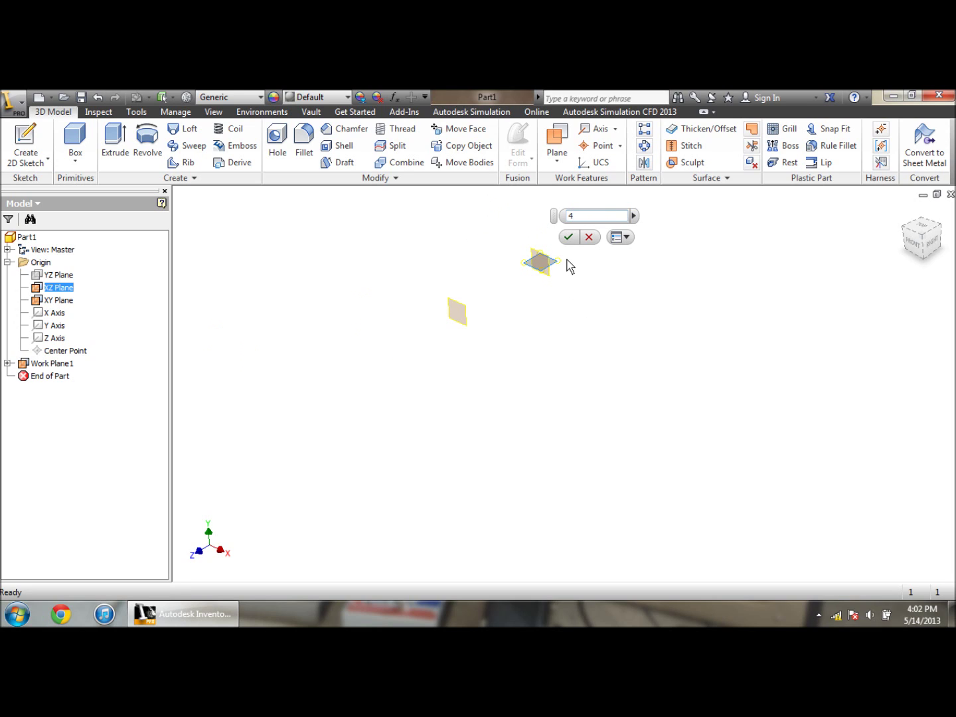
click(569, 239)
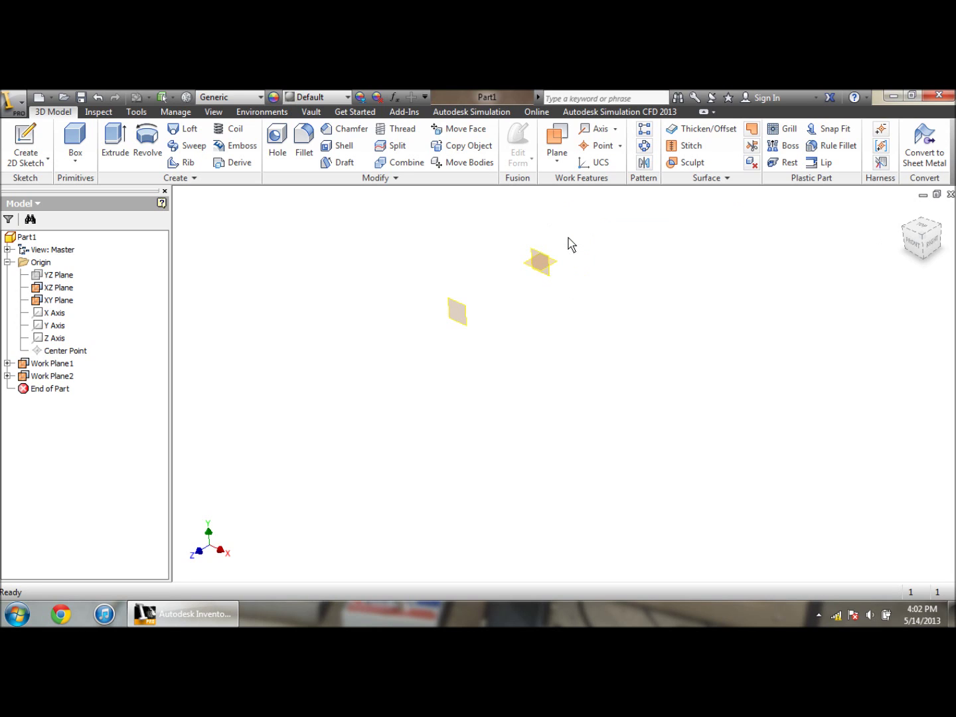
scroll(458, 447, down, 3)
scroll(468, 405, up, 3)
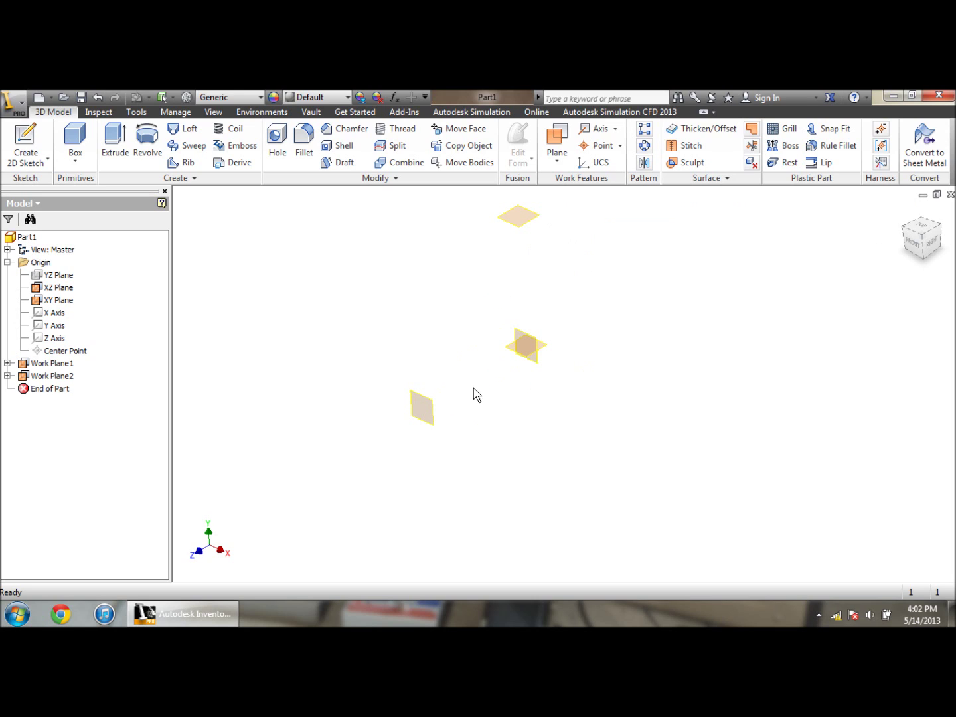
Turn off the XZ origin plane's visibility in the browser
right_click(59, 292)
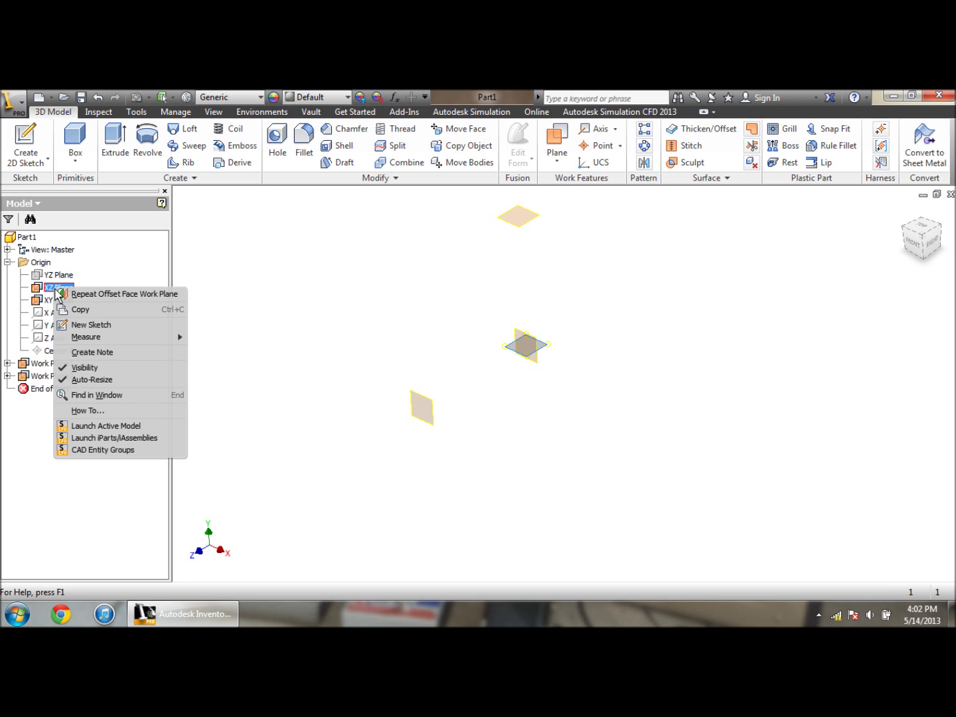
click(89, 369)
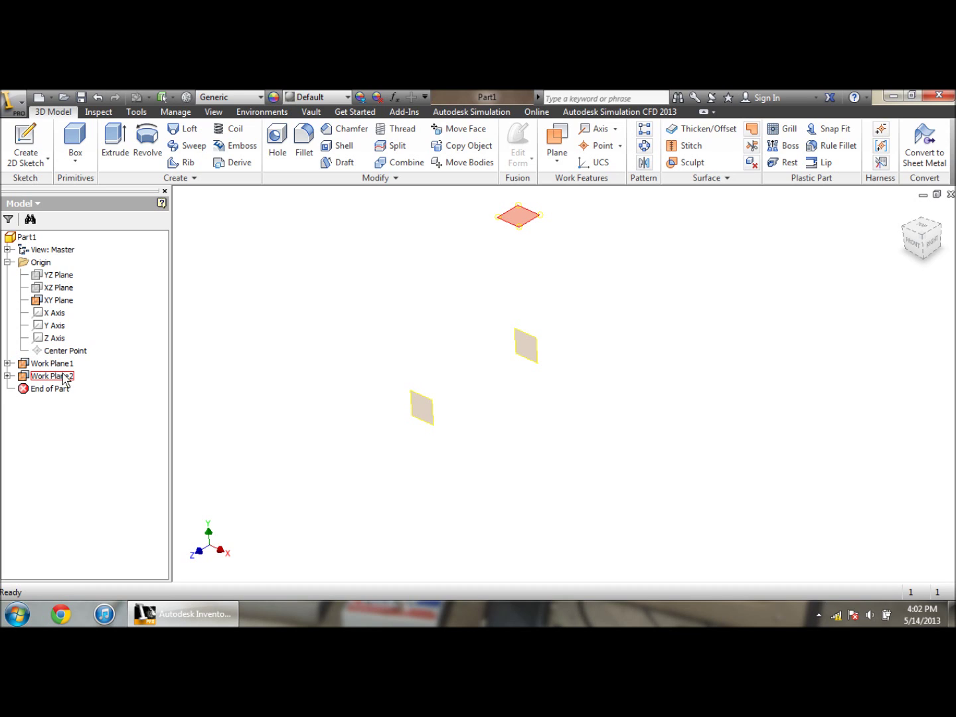
Start a new sketch and draw a circle of .375 diameter
click(33, 136)
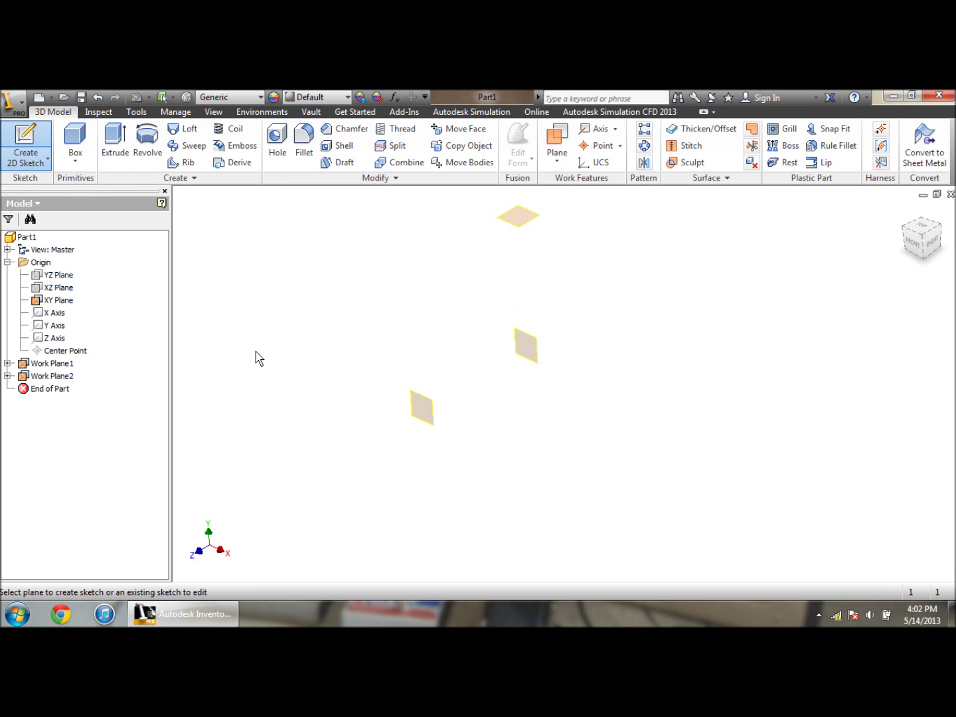
click(431, 412)
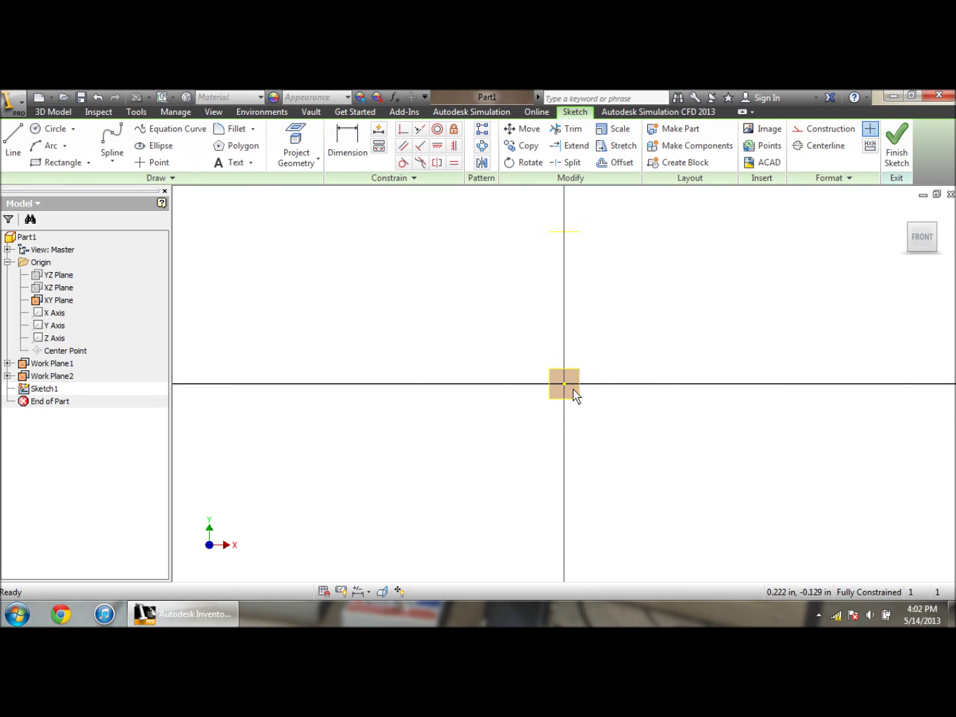
click(53, 133)
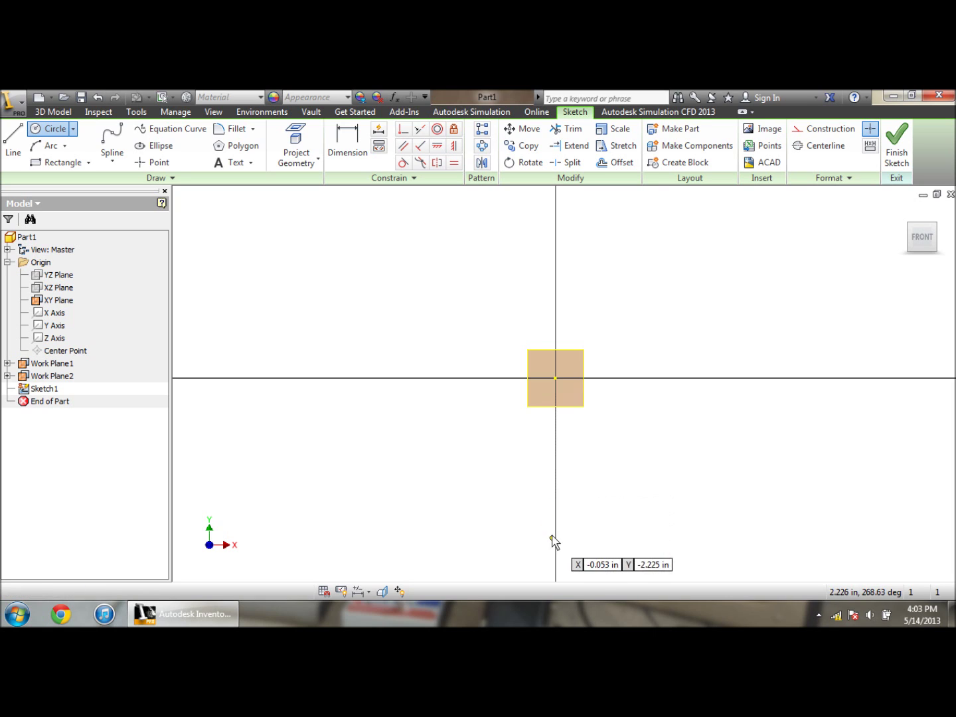
scroll(591, 373, down, 2)
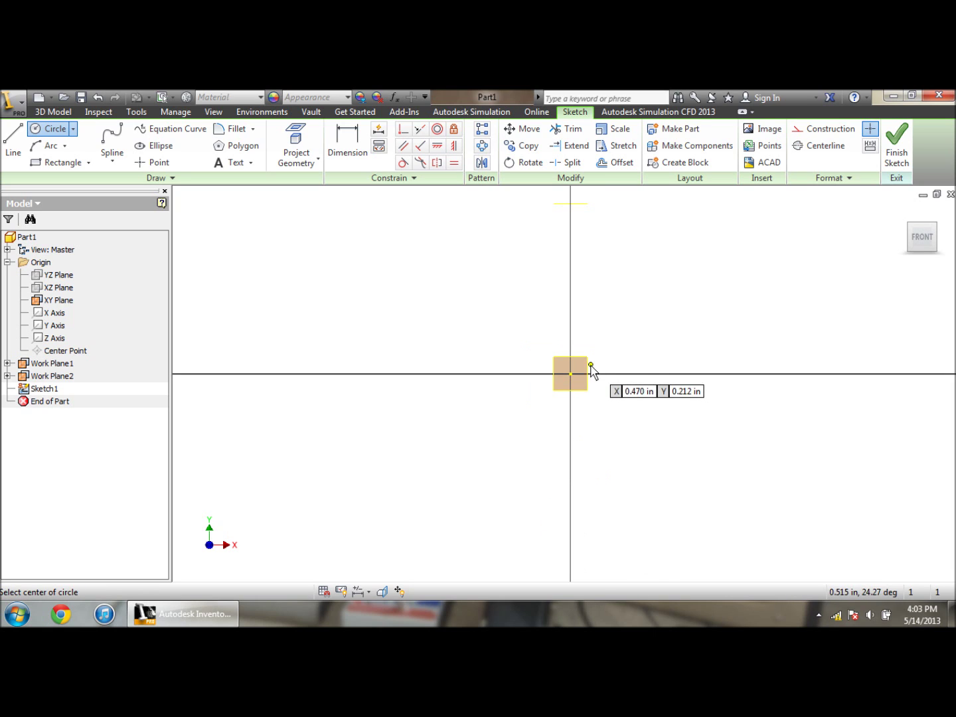
click(571, 477)
scroll(597, 468, up, 2)
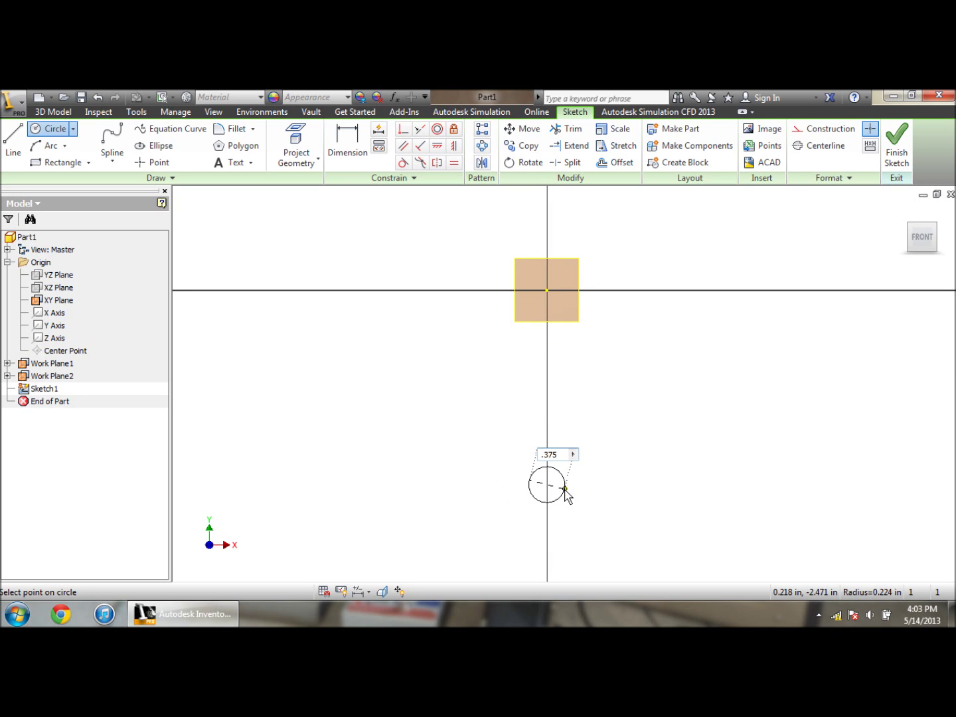
key(Return)
scroll(459, 398, down, 3)
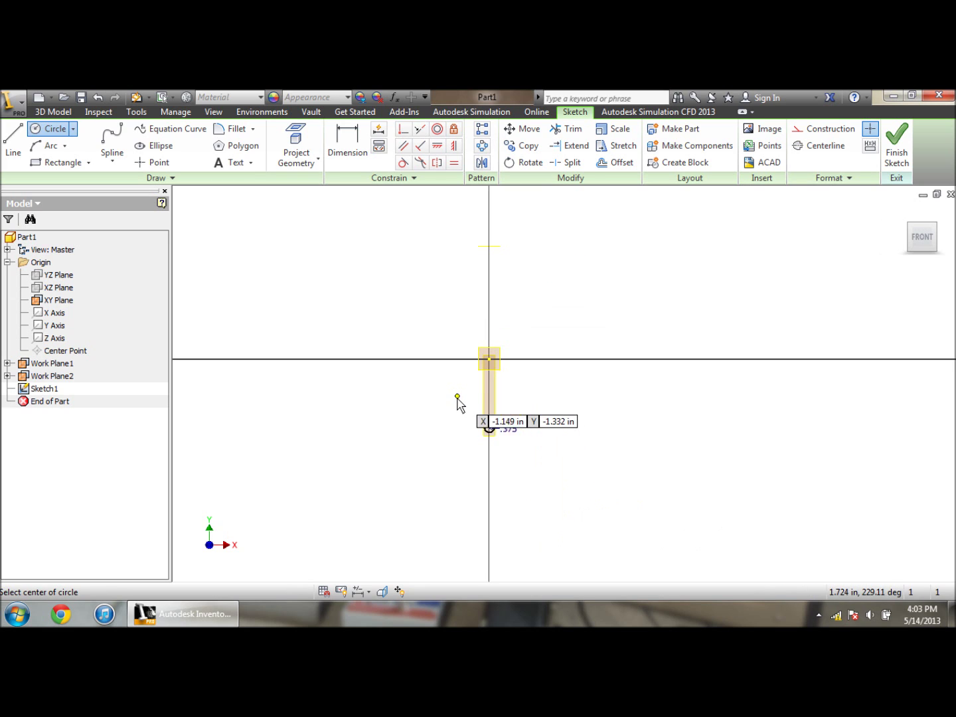
key(F4)
drag(615, 397, 582, 402)
key(Escape)
scroll(525, 409, up, 3)
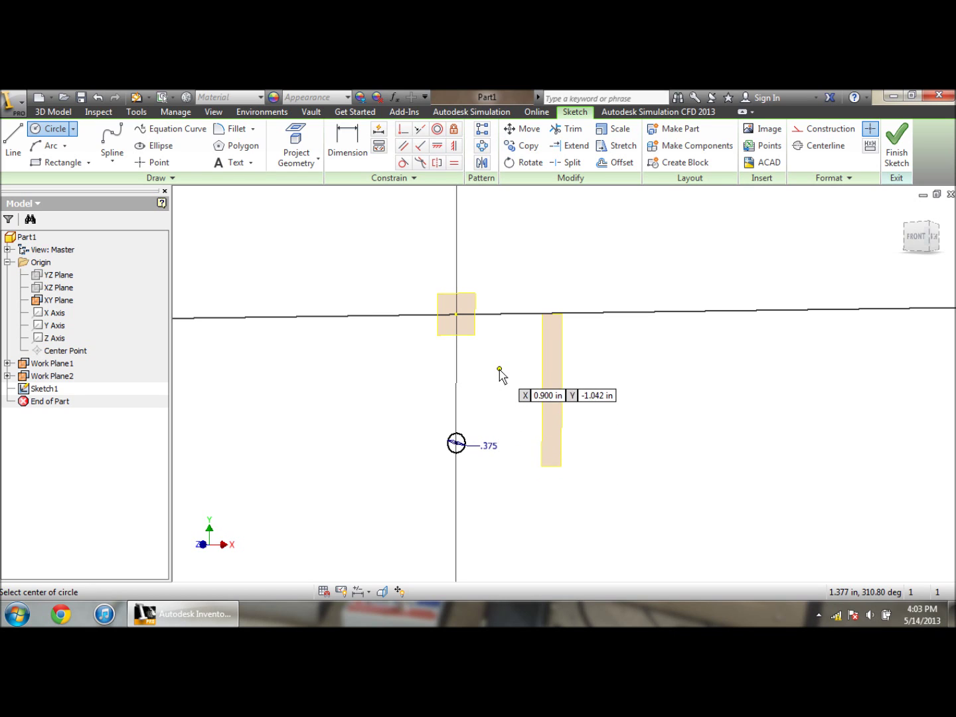
Snap the circle's centre onto the origin, return to the front view and finish the sketch
key(Escape)
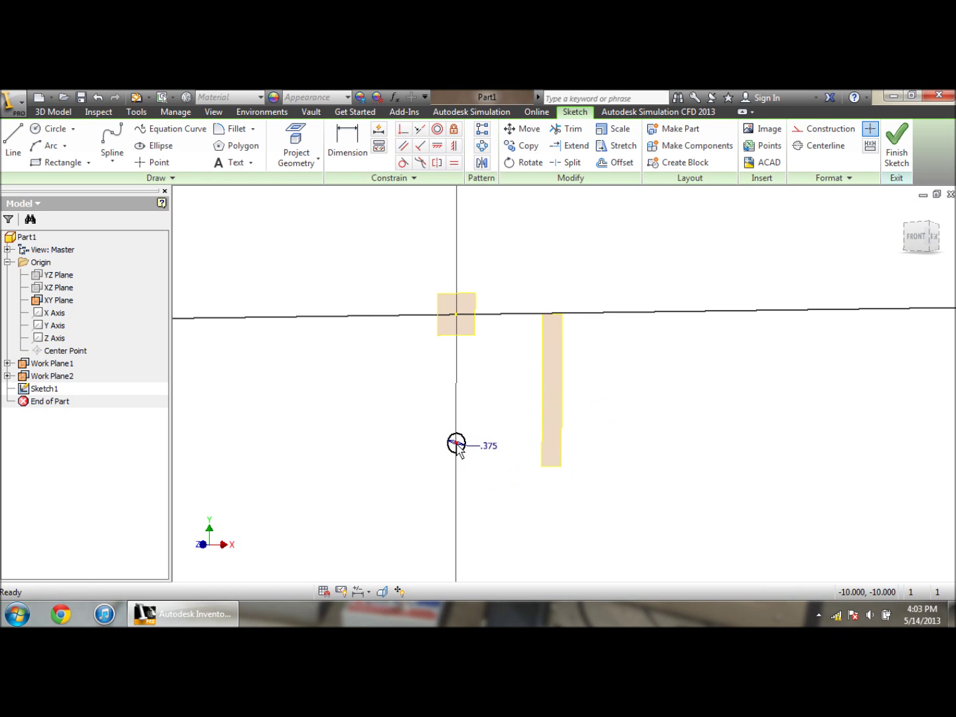
drag(455, 447, 463, 325)
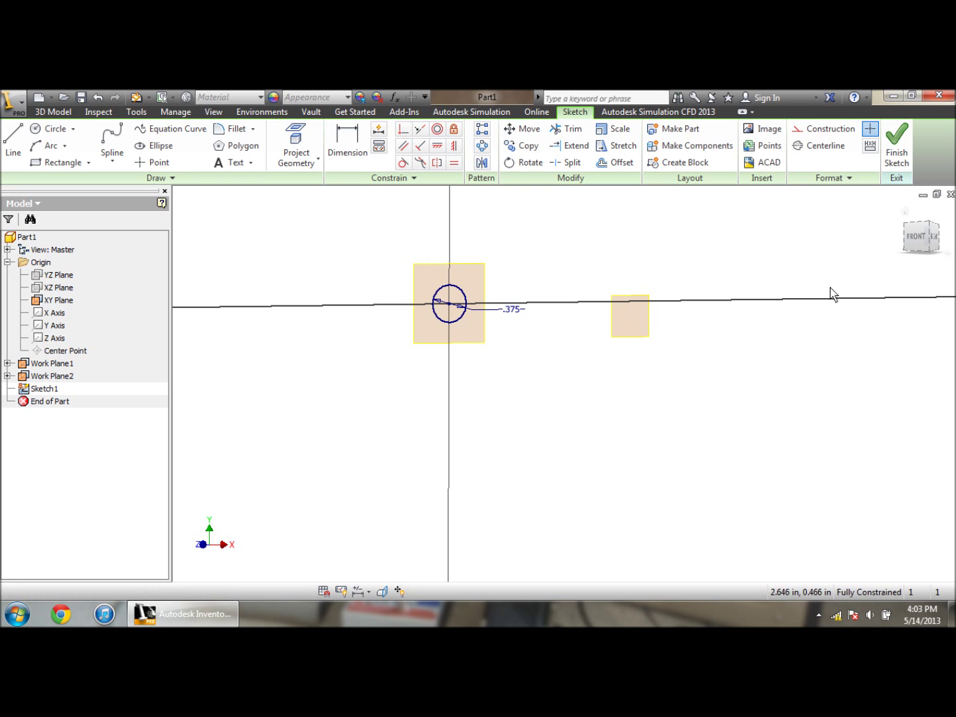
click(926, 233)
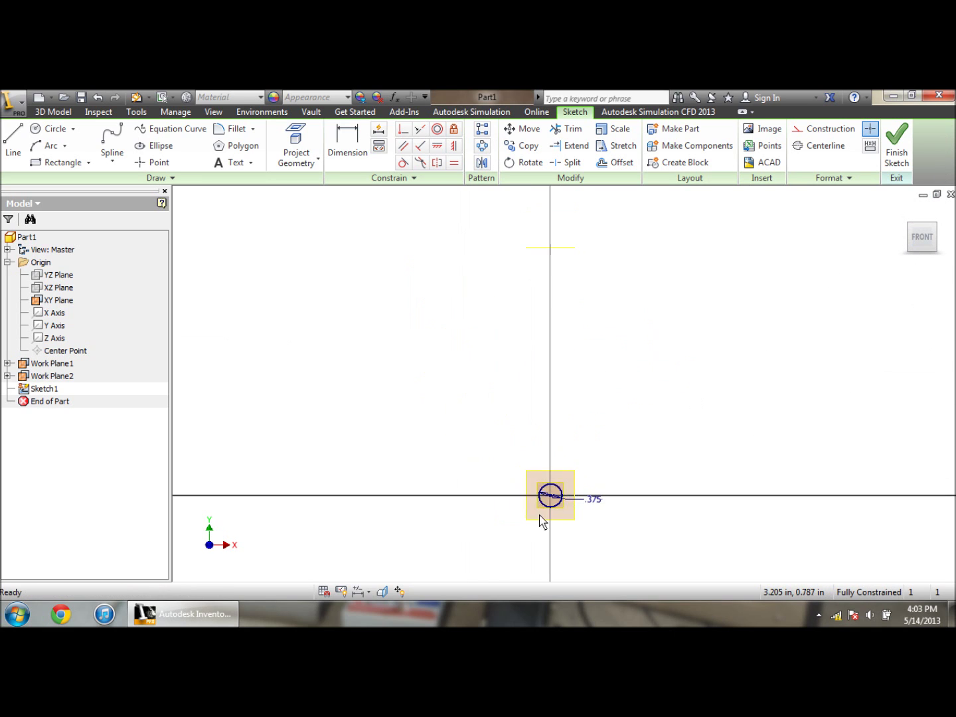
scroll(548, 518, up, 3)
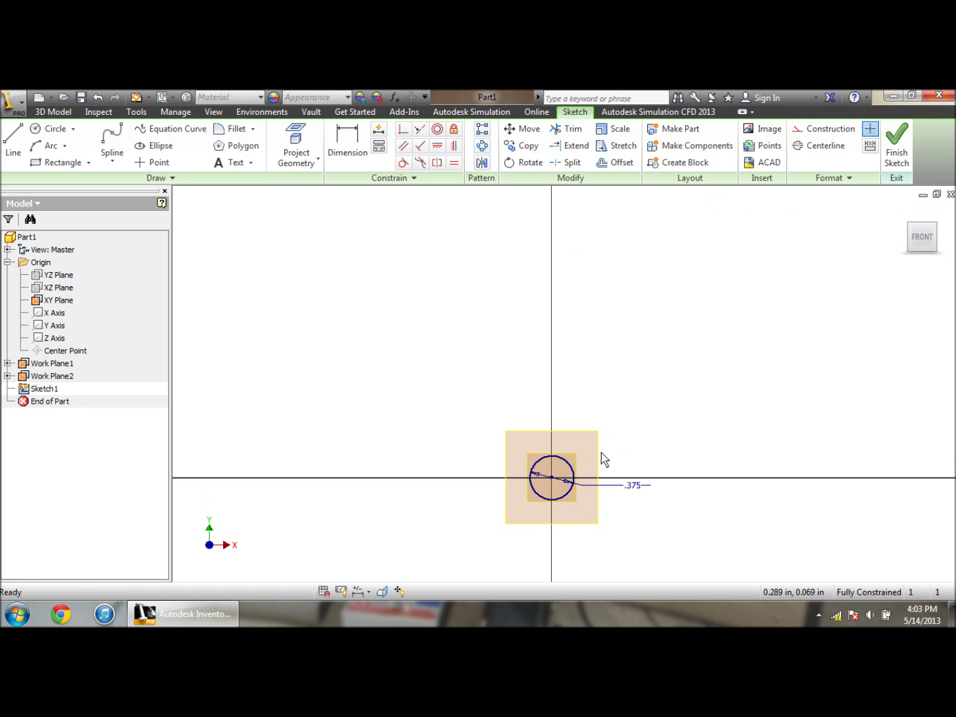
click(896, 161)
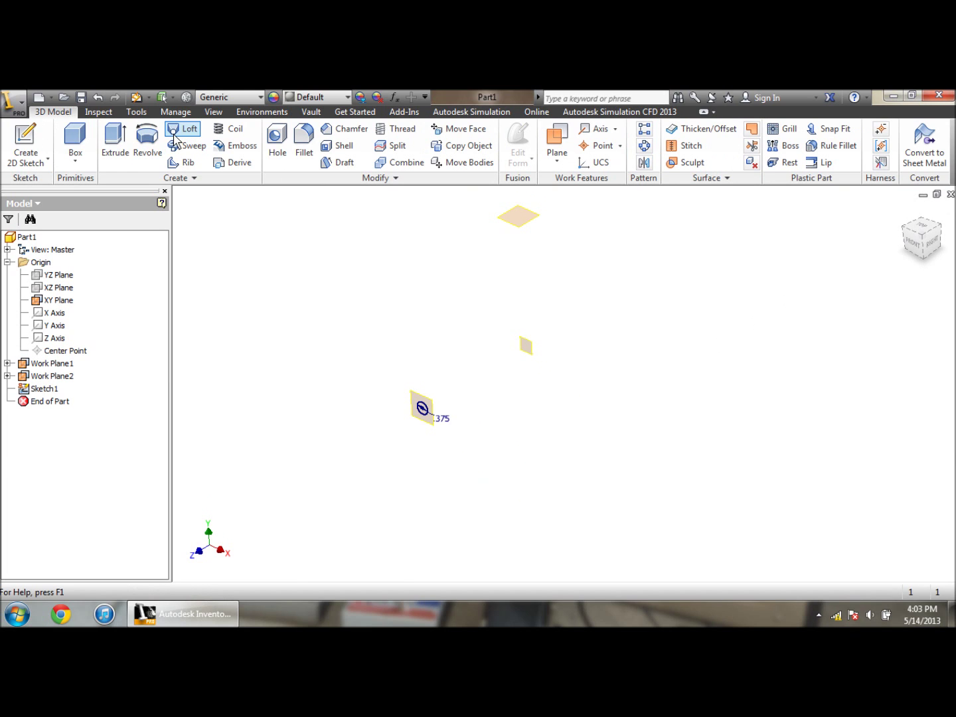
Start Sketch2 on the XY plane, viewed flat from the front
click(39, 143)
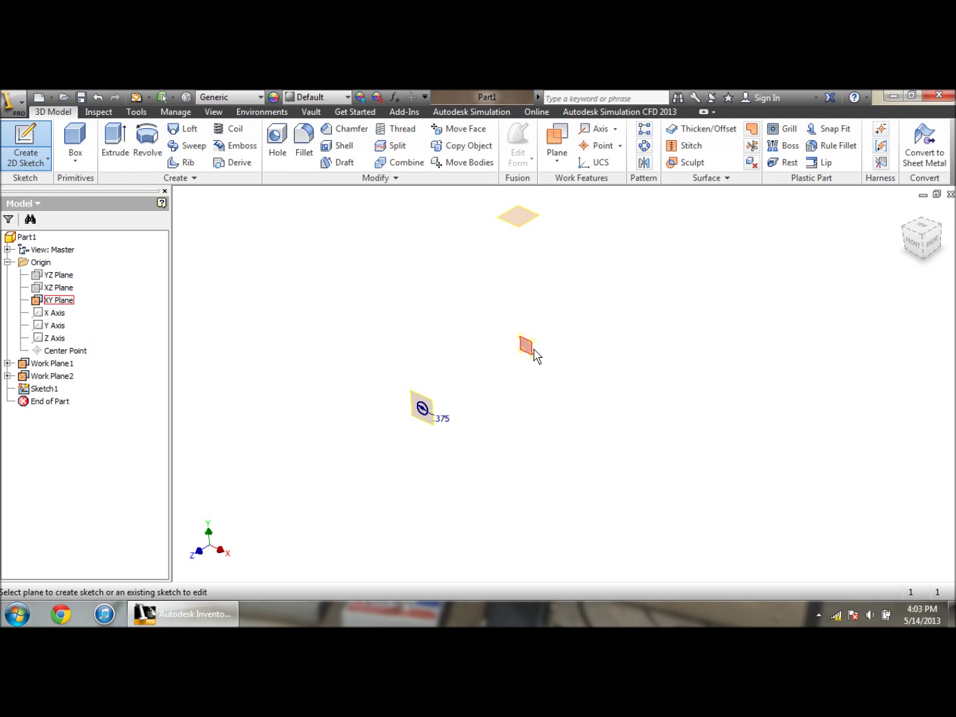
click(534, 349)
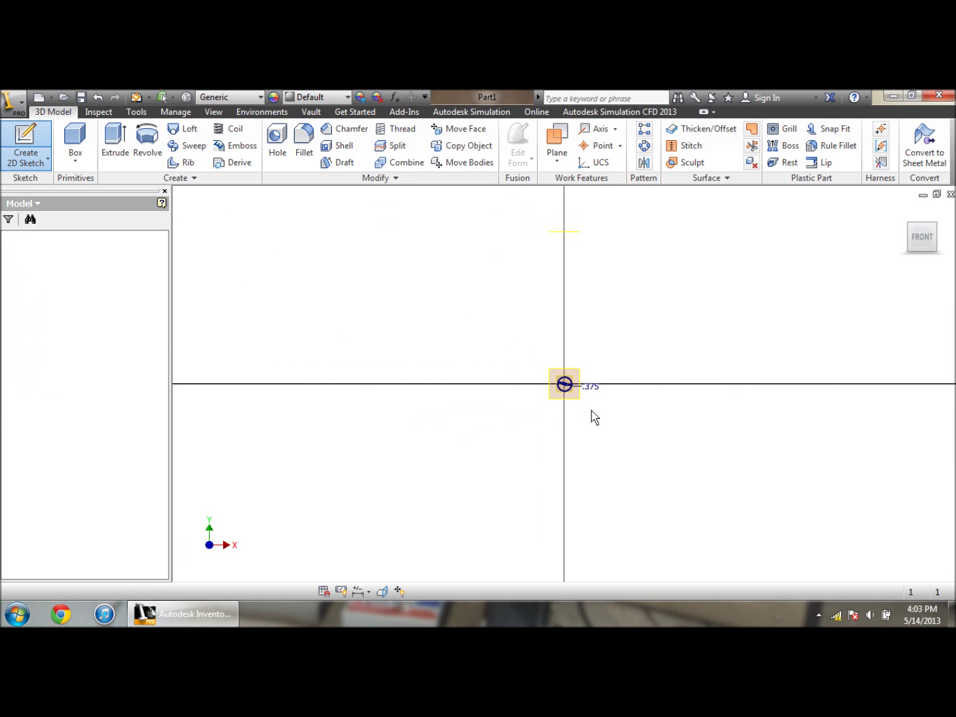
scroll(570, 387, up, 4)
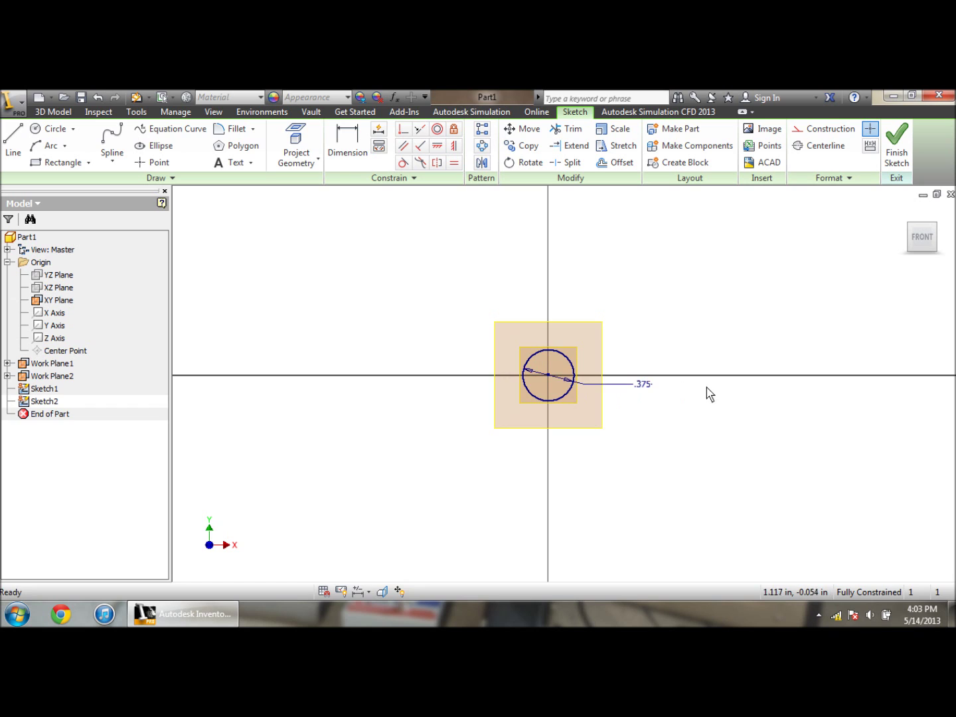
mouse_move(709, 393)
shift+middle_down()
mouse_move(679, 417)
mouse_move(604, 378)
shift+middle_up()
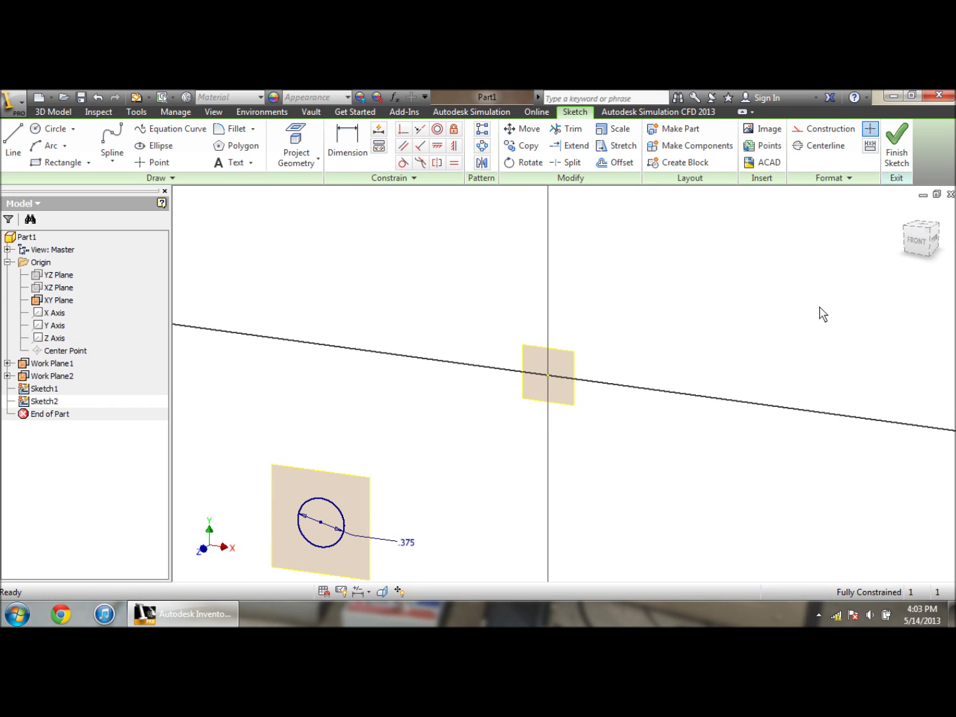
click(921, 243)
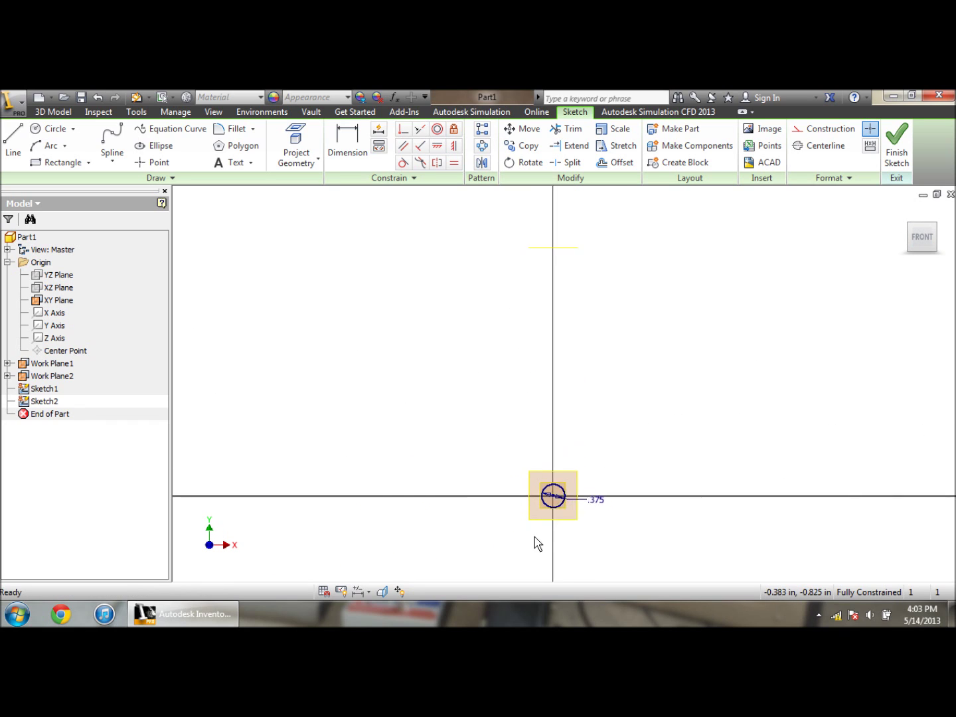
scroll(552, 508, up, 3)
scroll(546, 507, down, 4)
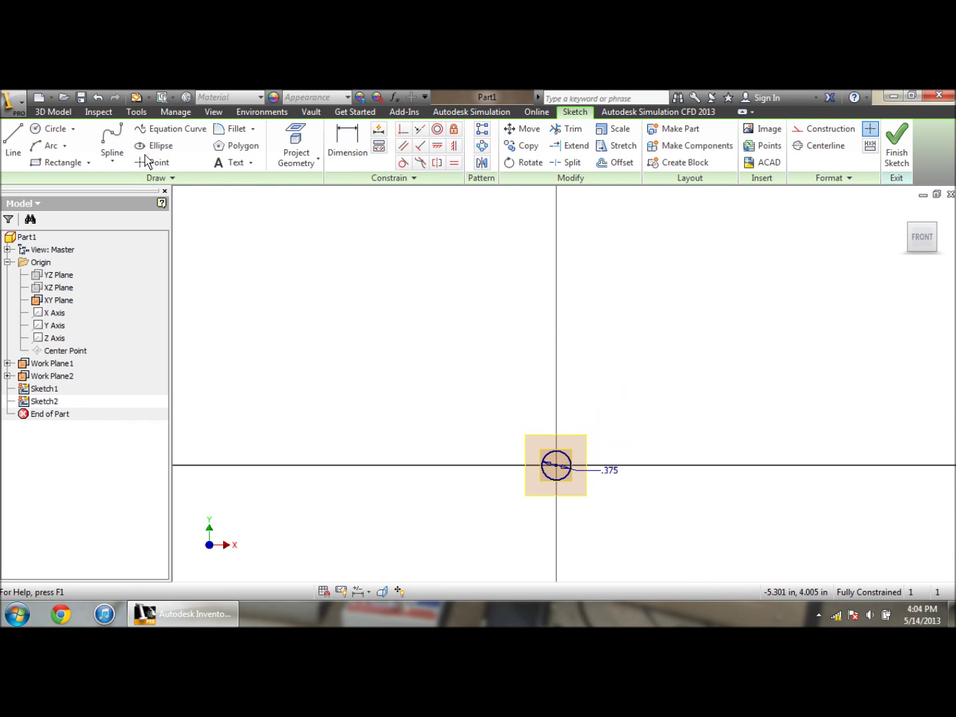
Draw a six-sided polygon, finish Sketch2 and begin a new sketch on the top work plane
click(236, 146)
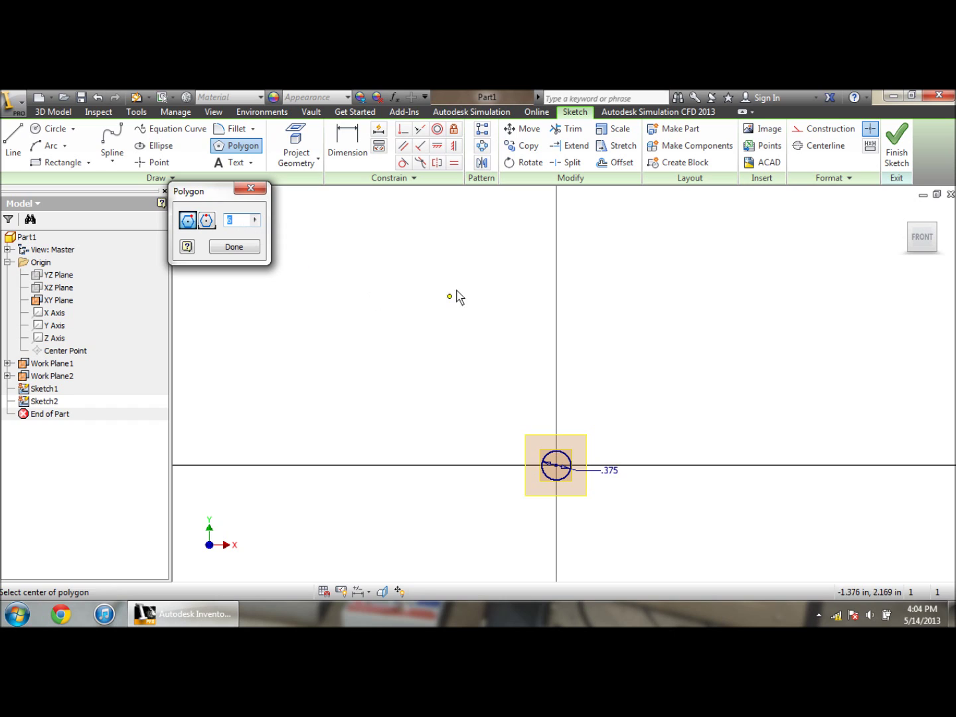
scroll(626, 362, down, 2)
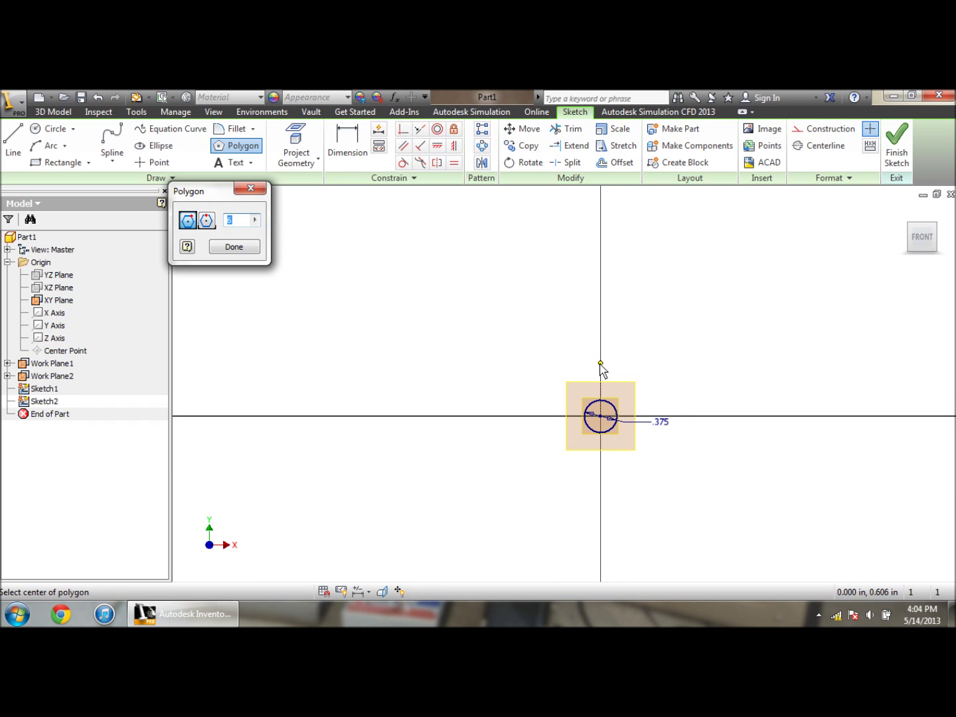
click(601, 355)
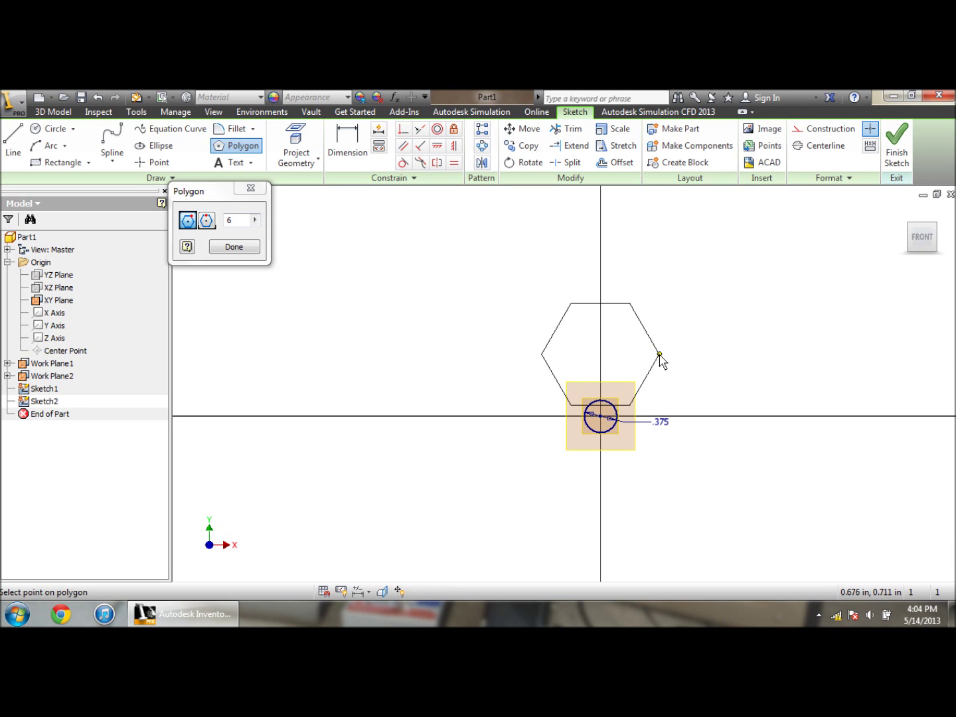
click(660, 355)
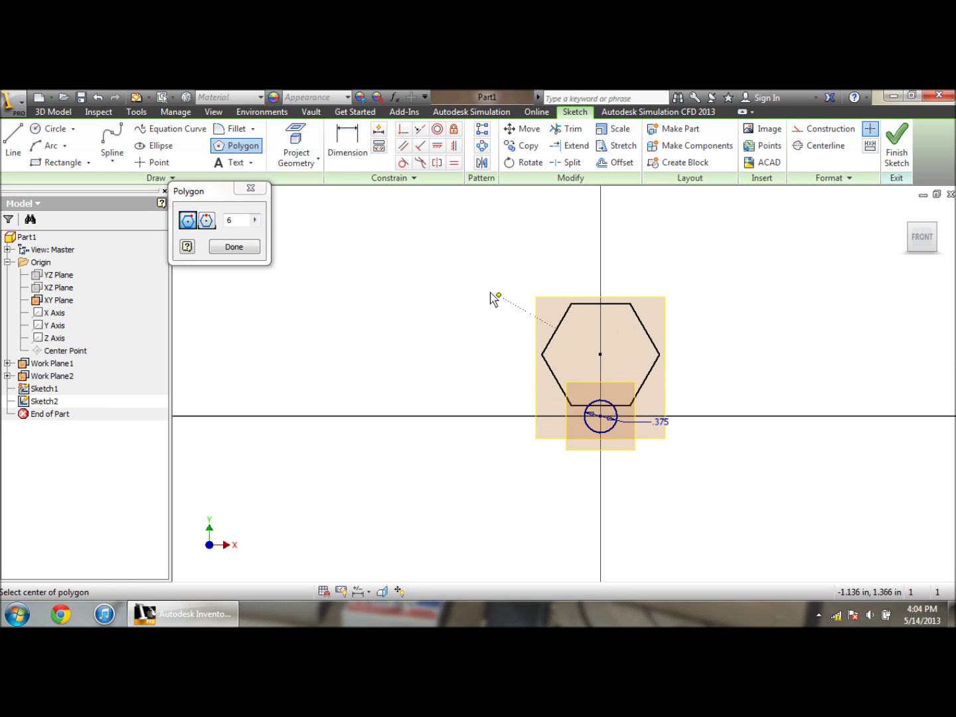
click(244, 248)
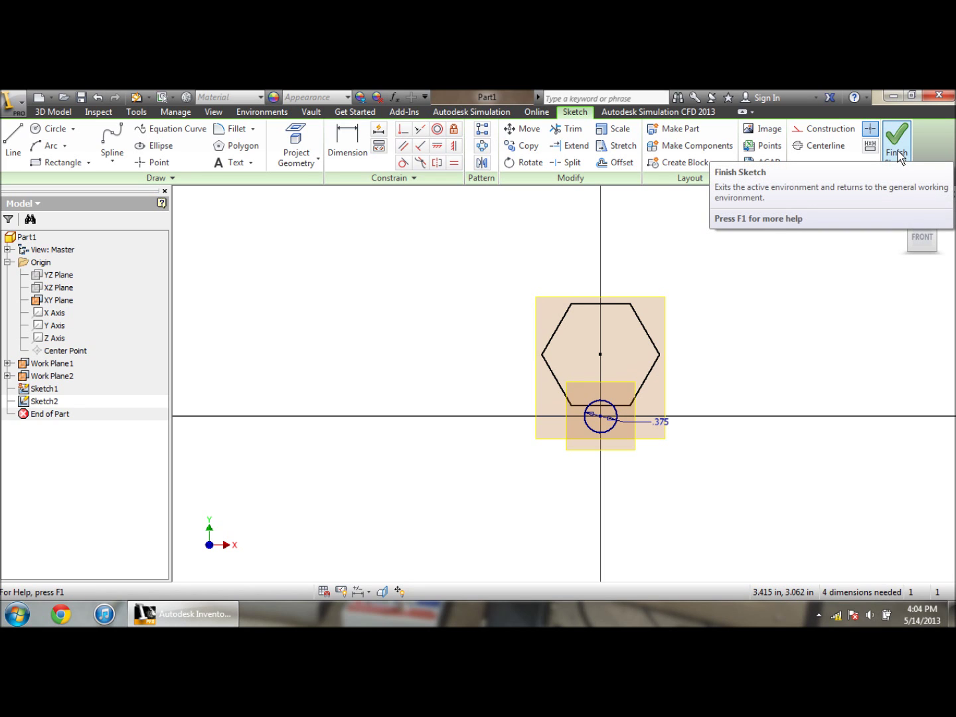
click(900, 154)
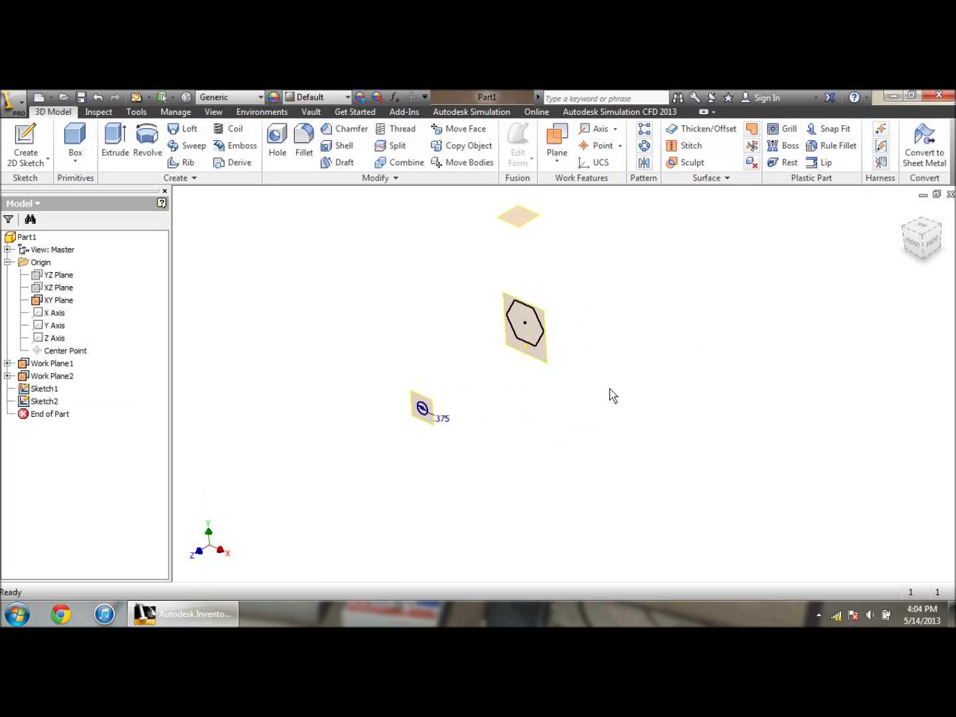
click(27, 142)
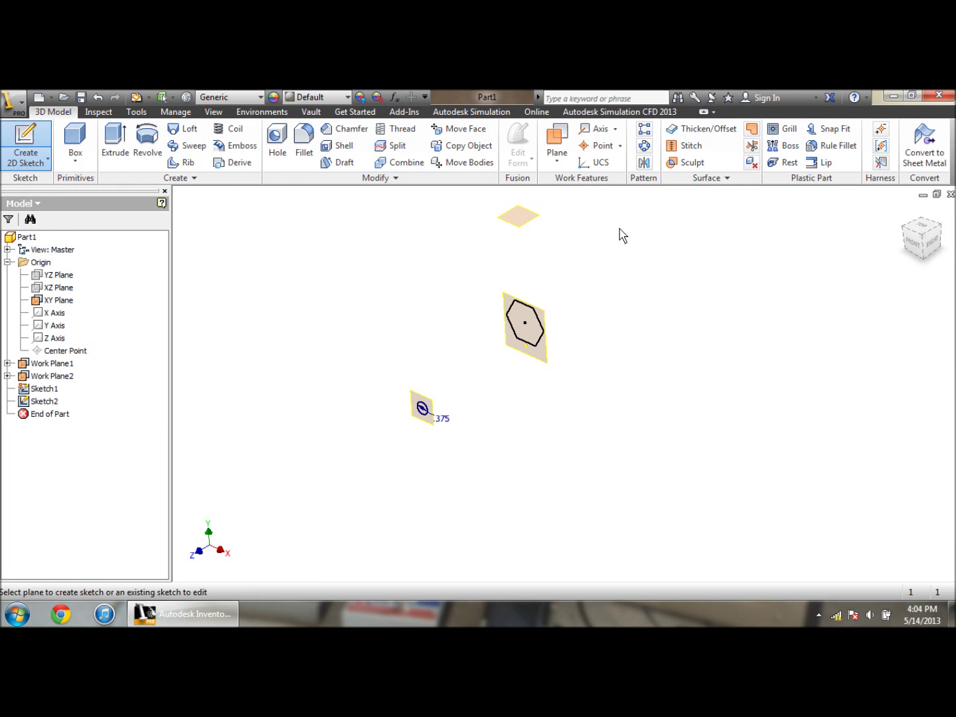
click(534, 225)
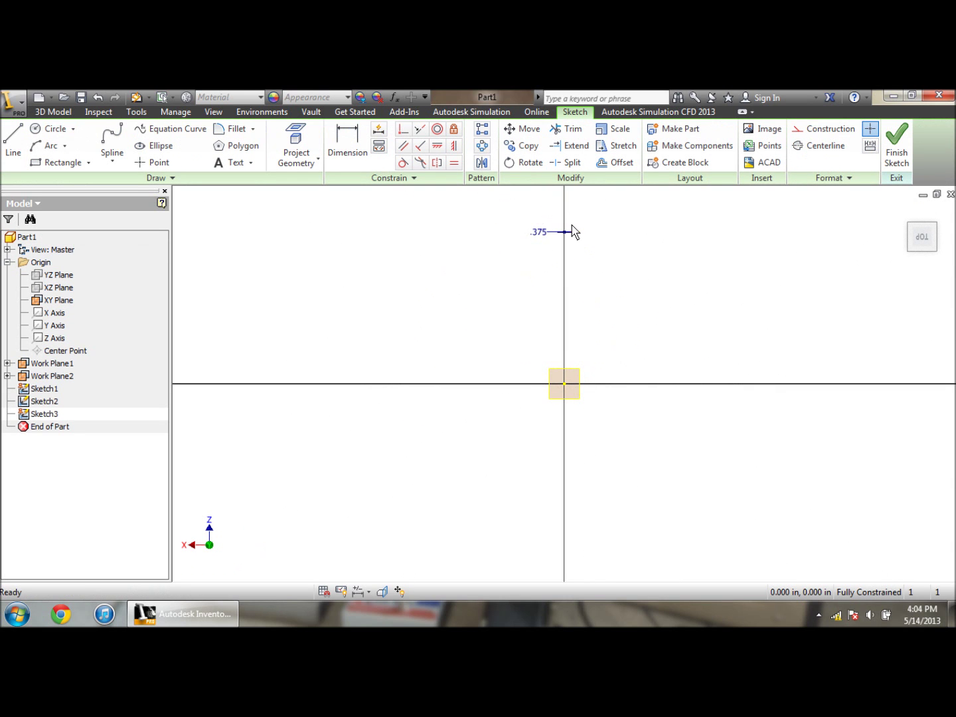
Set the new sketch to a flat top view
scroll(574, 231, down, 2)
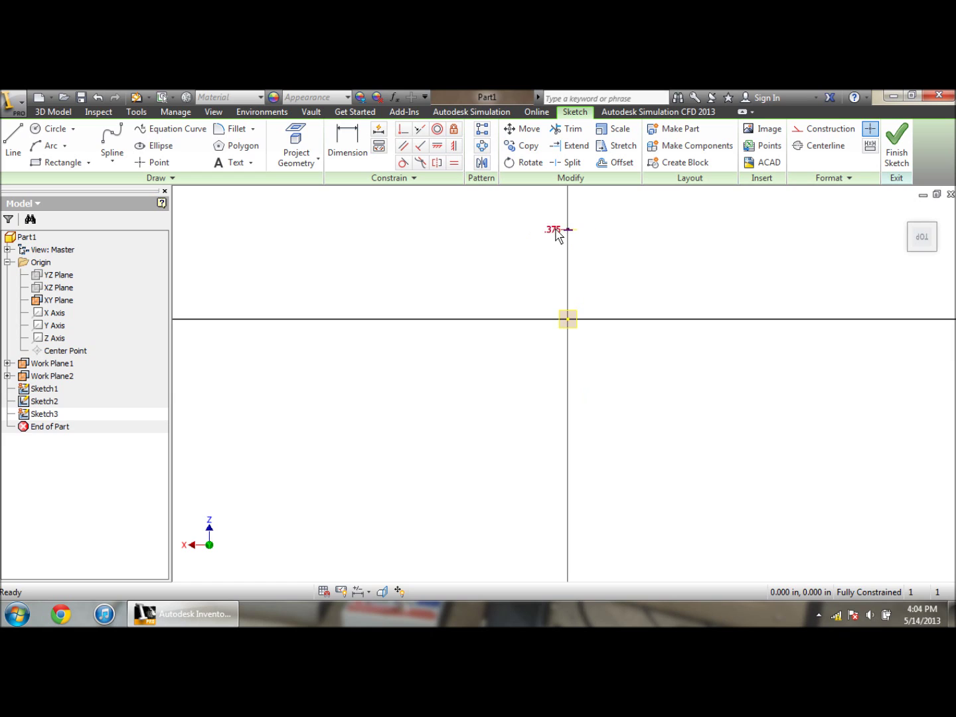
scroll(558, 234, up, 2)
scroll(618, 241, down, 2)
scroll(602, 345, up, 2)
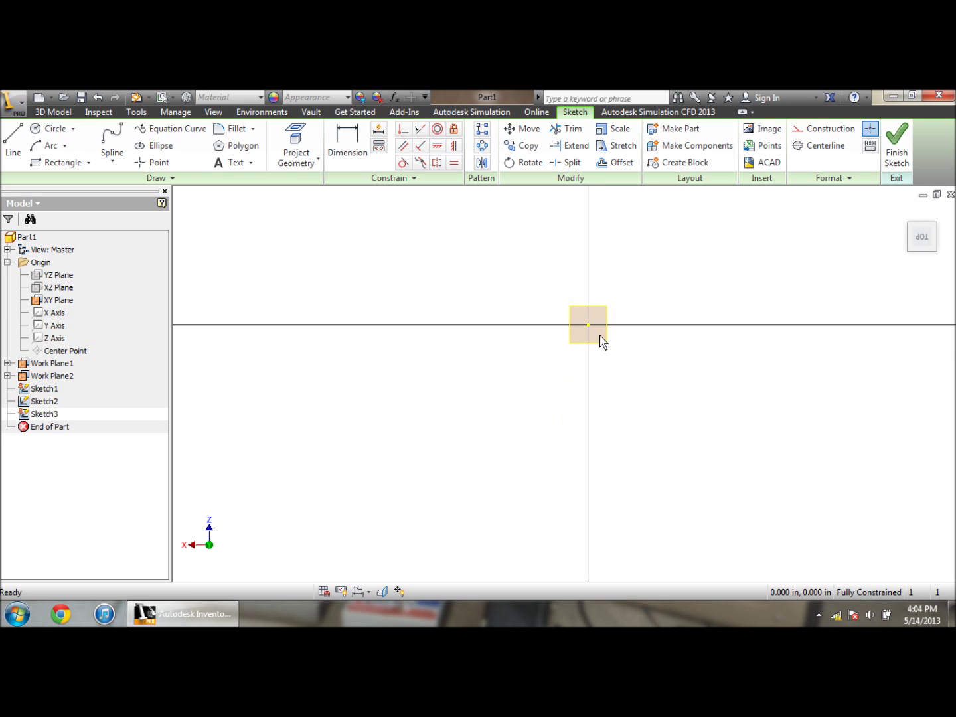
mouse_move(653, 330)
shift+middle_down()
mouse_move(657, 341)
mouse_move(666, 327)
shift+middle_up()
click(923, 237)
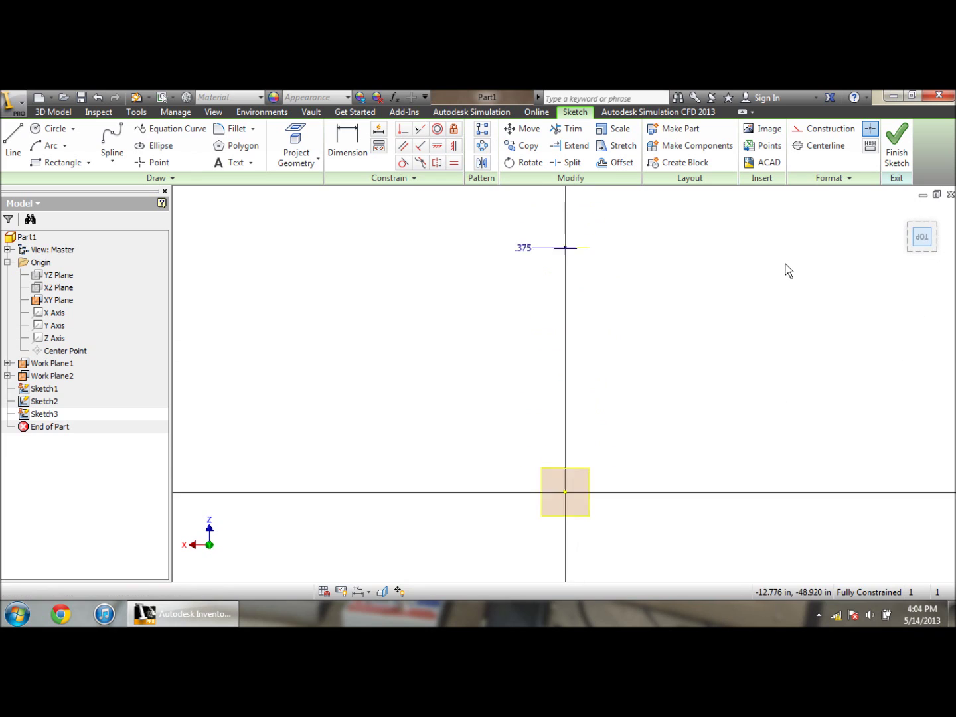
scroll(697, 468, down, 3)
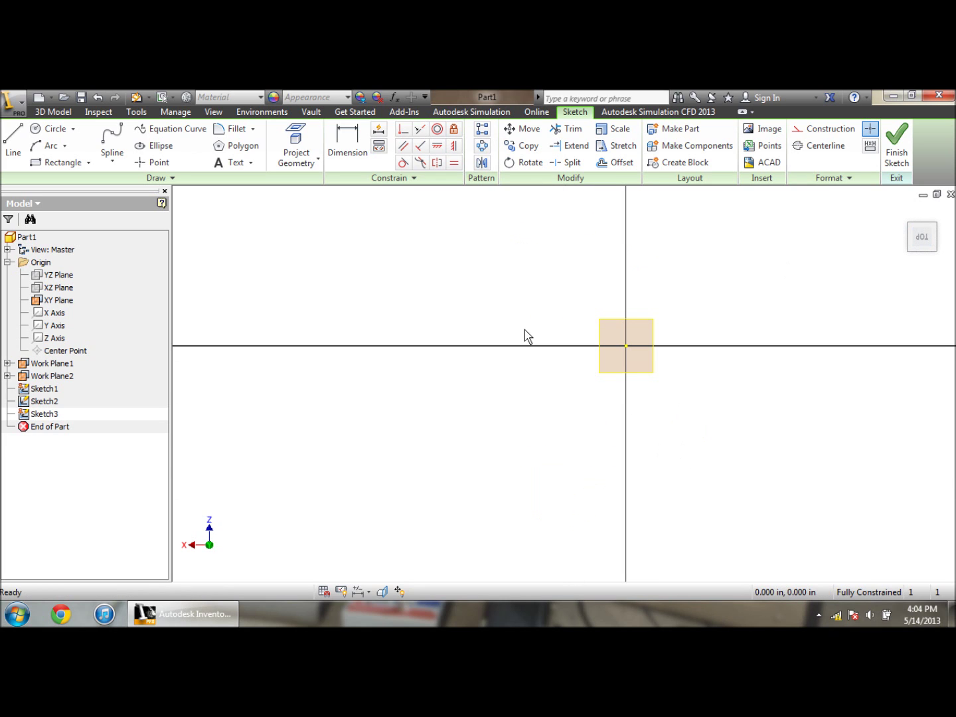
Draw a .375-diameter circle centred on the vertical axis and finish Sketch3
click(49, 131)
scroll(745, 314, up, 3)
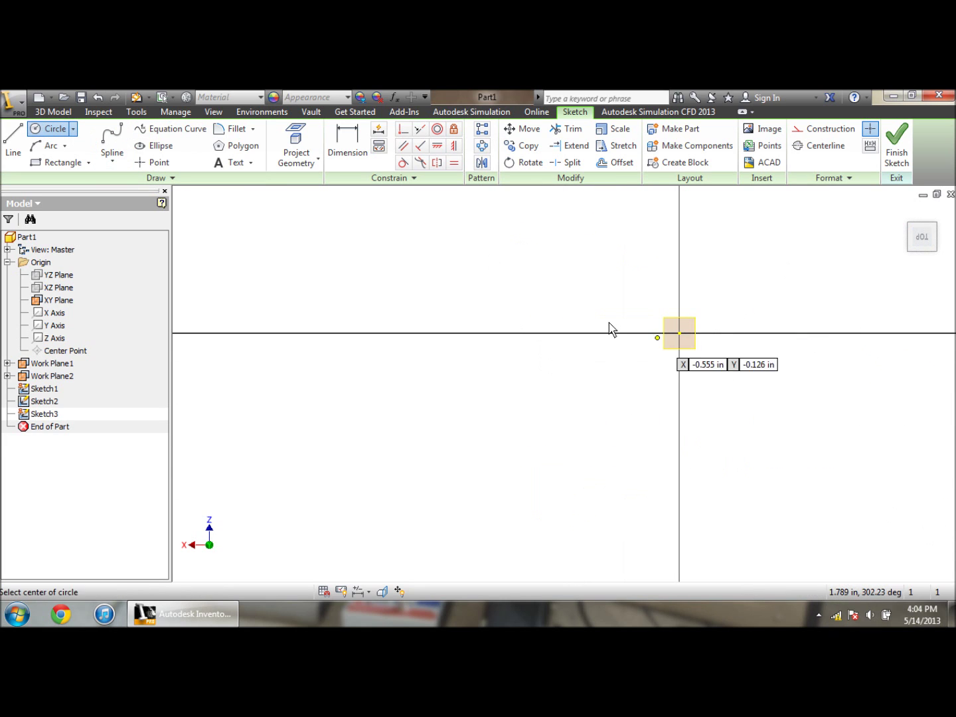
scroll(551, 299, down, 3)
scroll(637, 352, up, 4)
scroll(710, 398, down, 2)
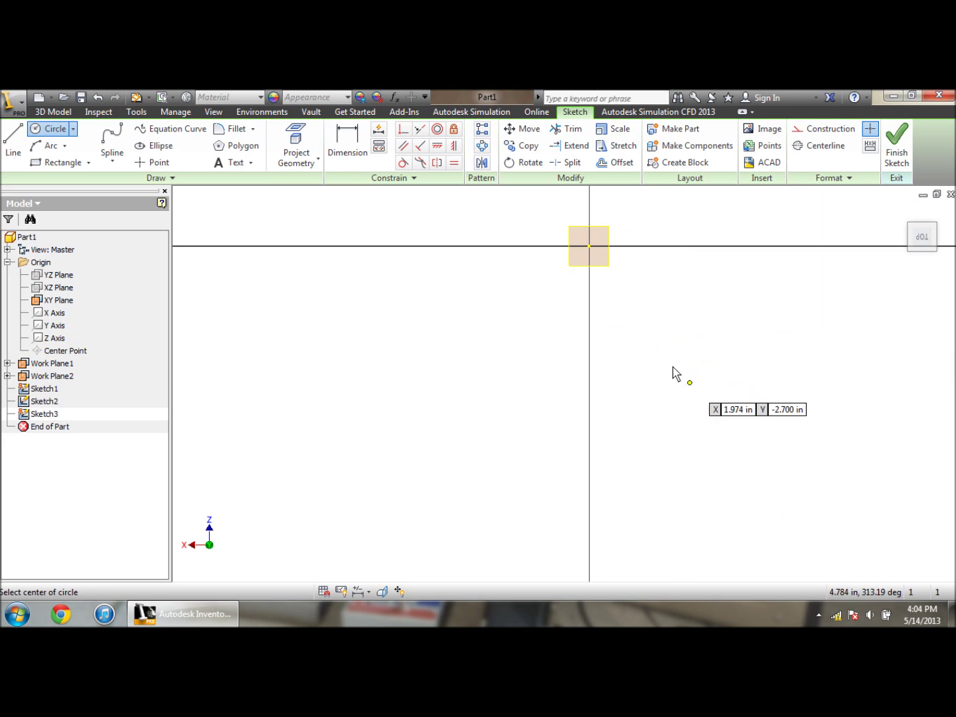
click(589, 402)
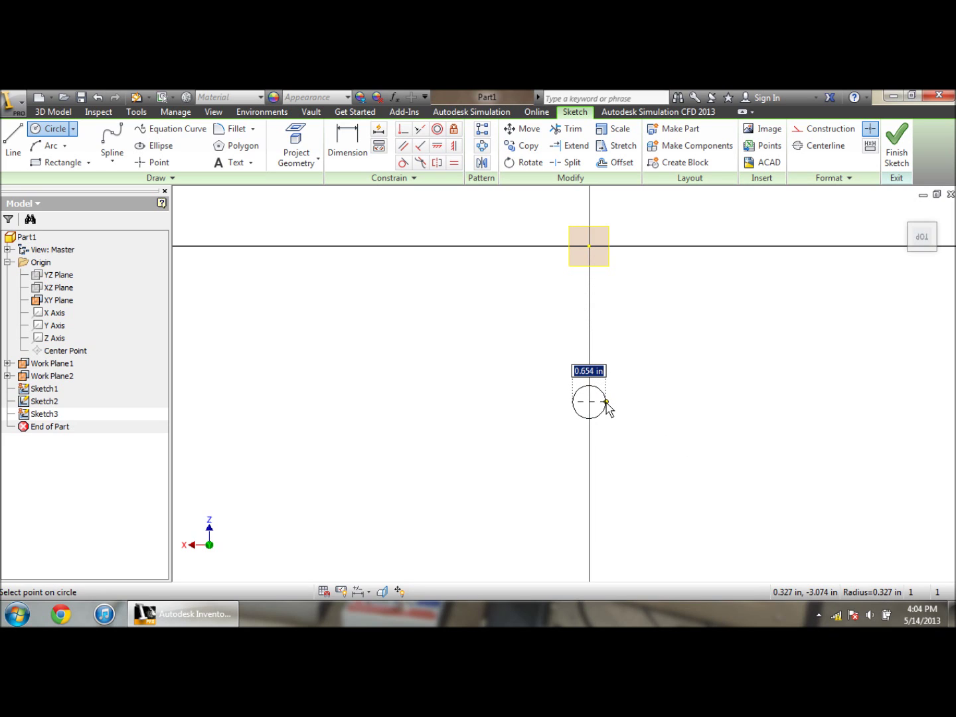
text(.375)
key(Return)
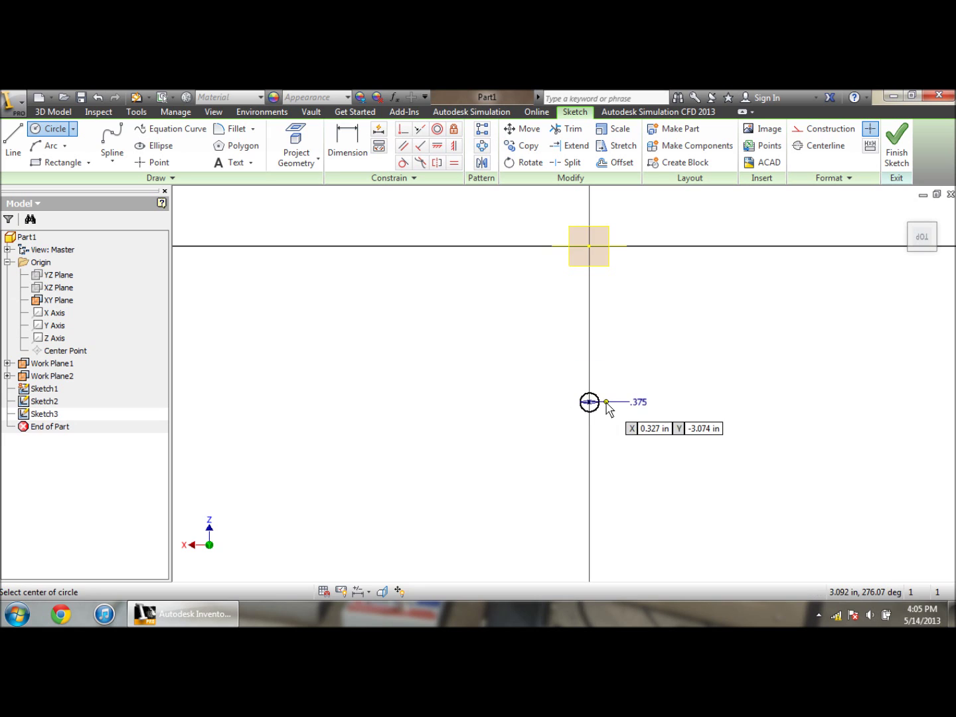
click(896, 163)
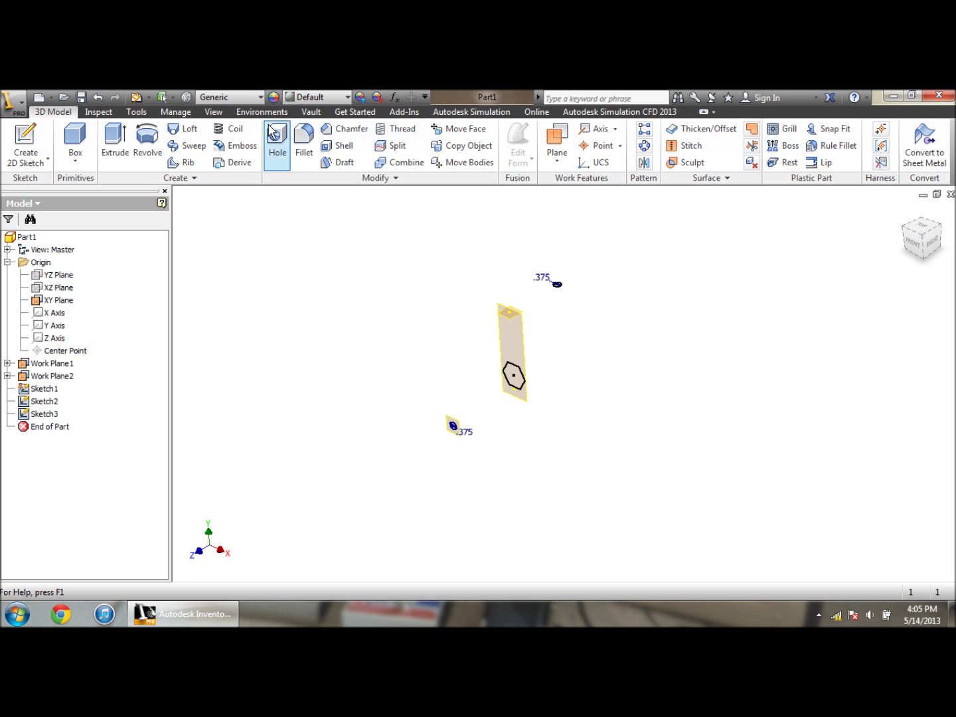
Loft through the upper .375 circle, the hexagon and the lower .375 circle to create Loft1
click(189, 138)
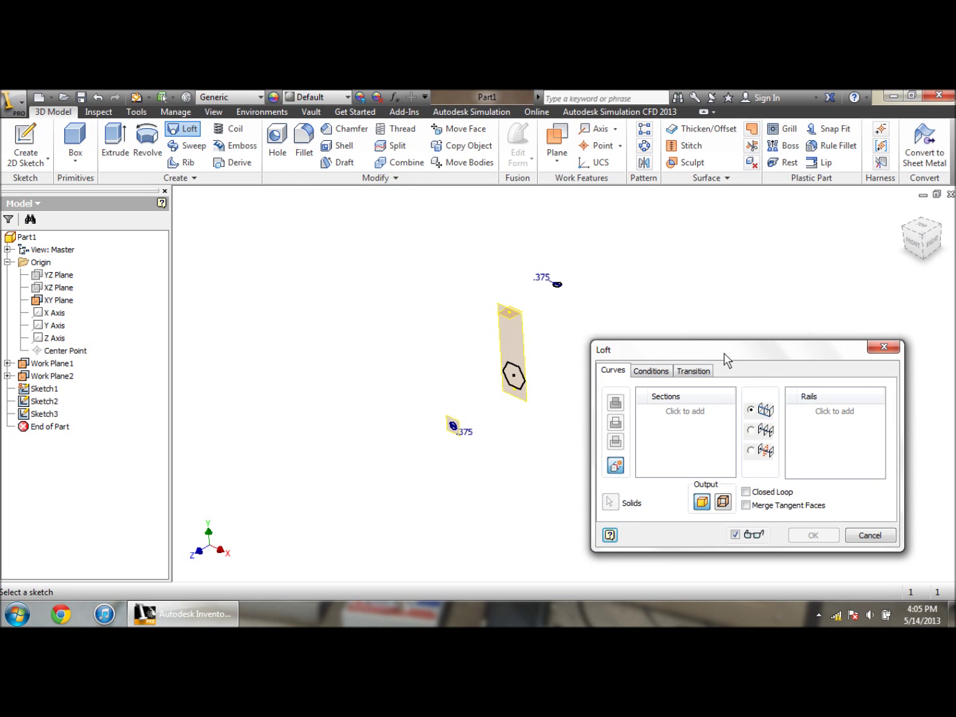
drag(728, 361, 252, 202)
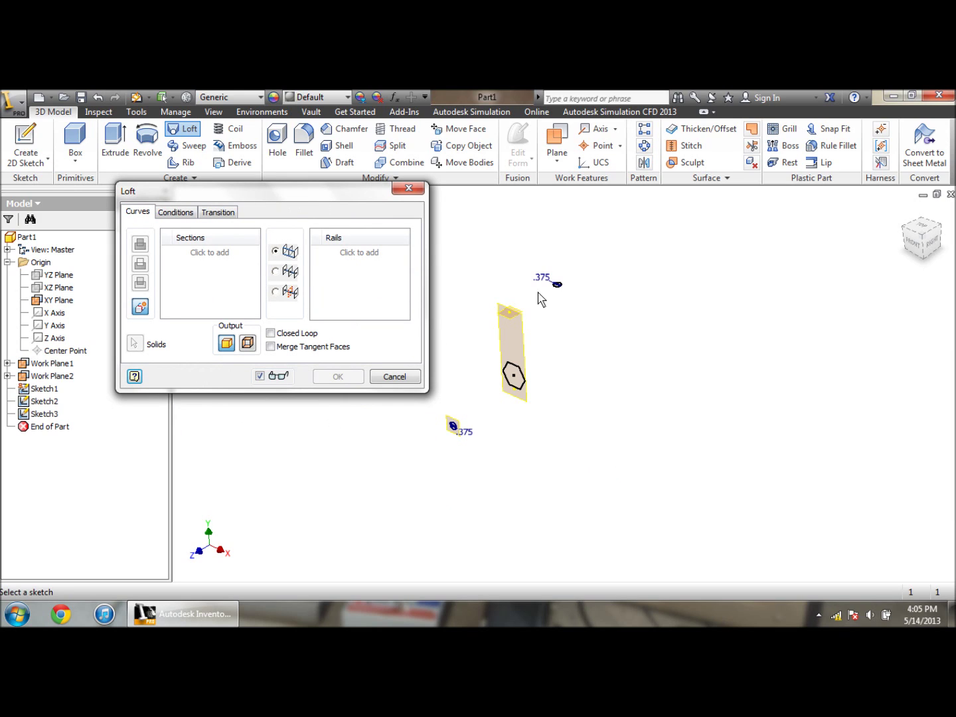
scroll(555, 299, down, 2)
click(566, 279)
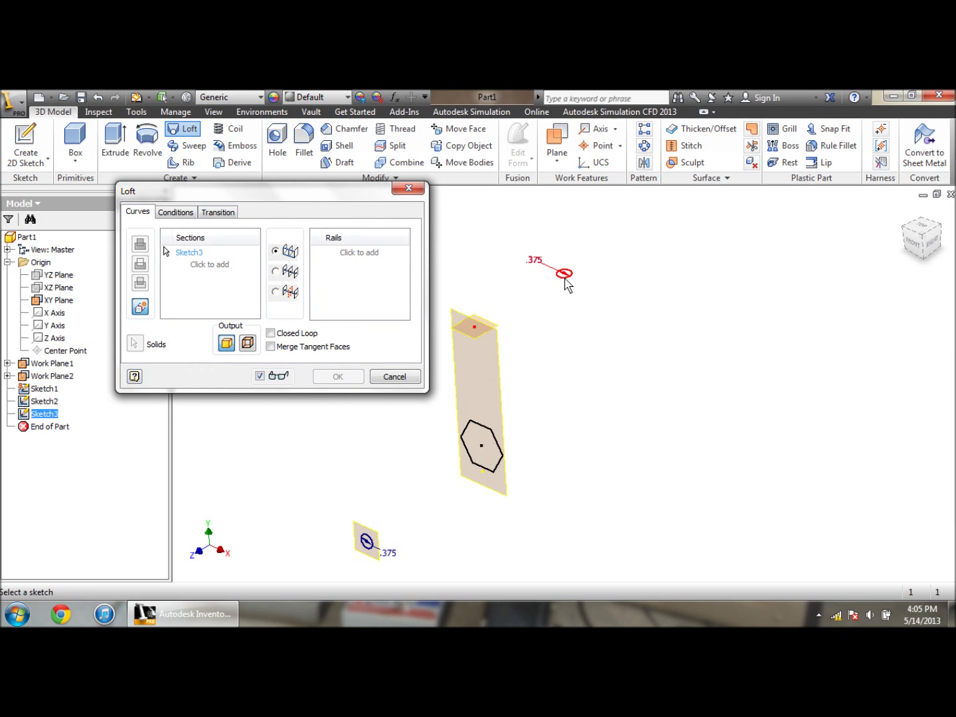
scroll(606, 277, up, 1)
scroll(560, 363, down, 1)
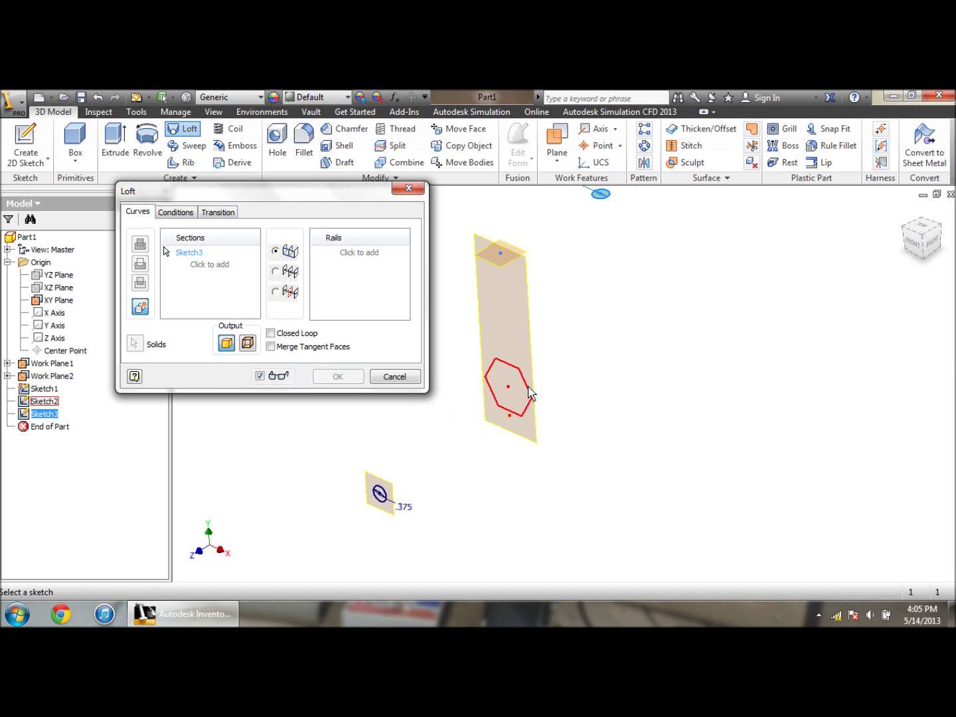
click(529, 391)
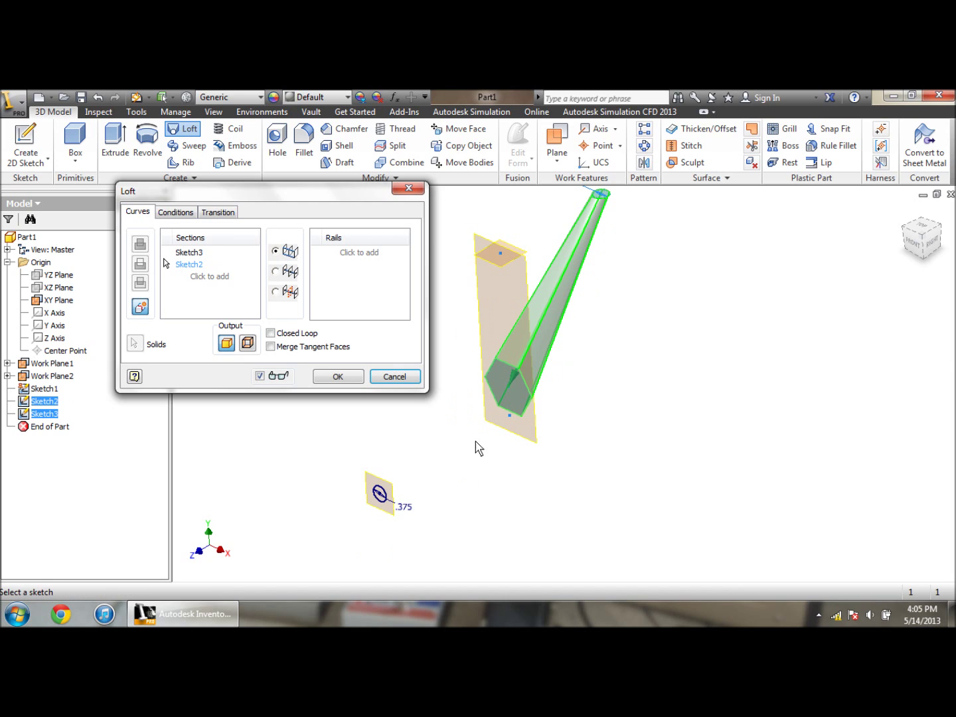
click(387, 499)
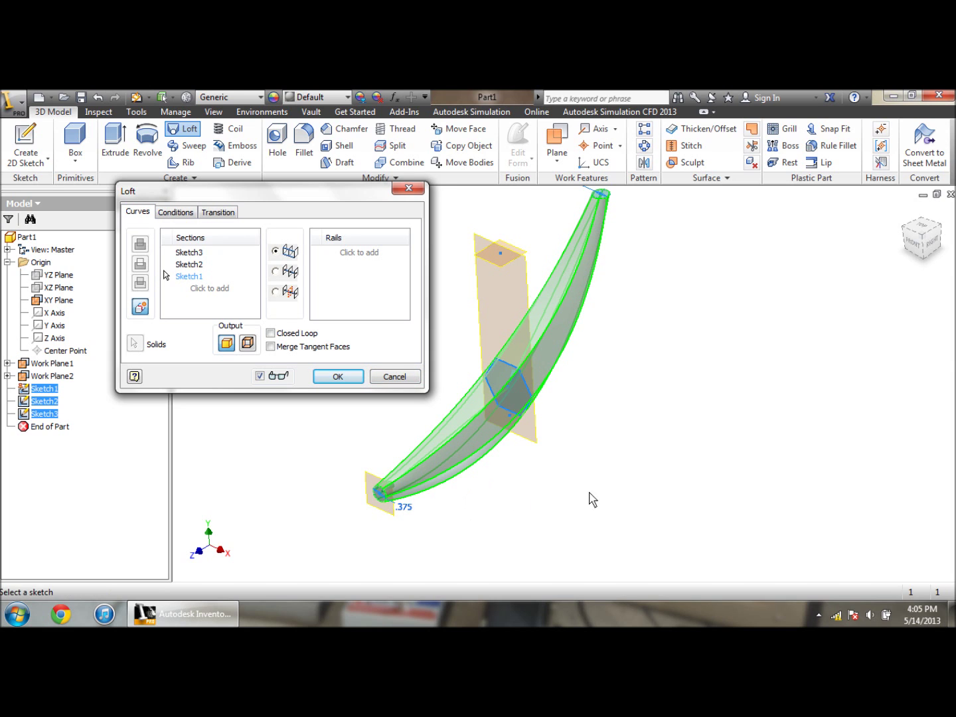
mouse_move(594, 501)
shift+middle_down()
mouse_move(564, 500)
mouse_move(539, 457)
mouse_move(594, 497)
mouse_move(584, 491)
shift+middle_up()
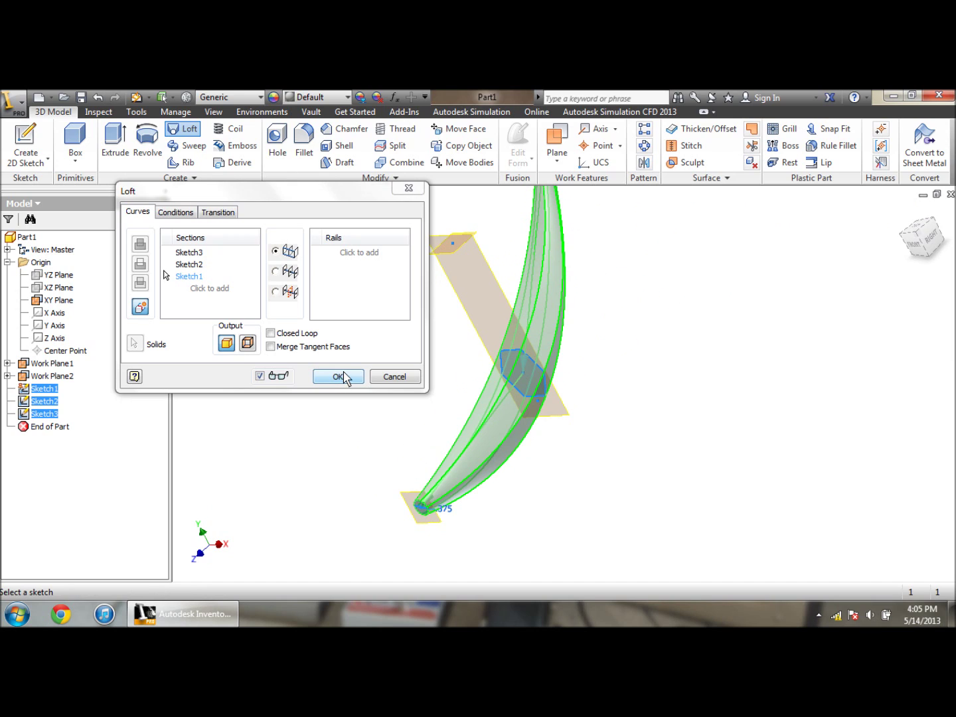
click(338, 376)
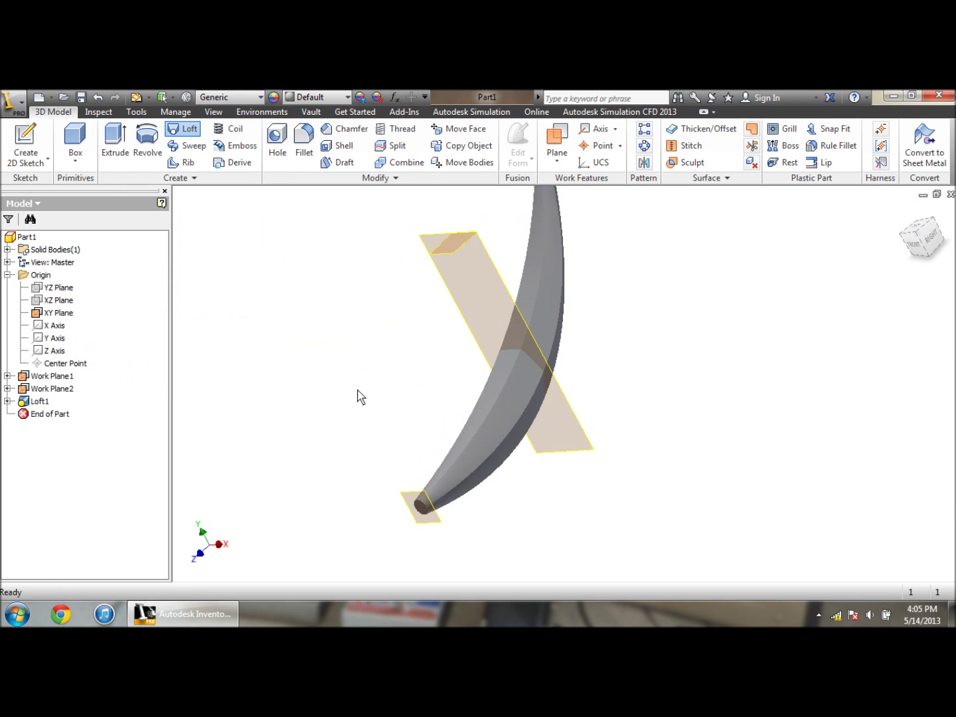
scroll(667, 462, down, 2)
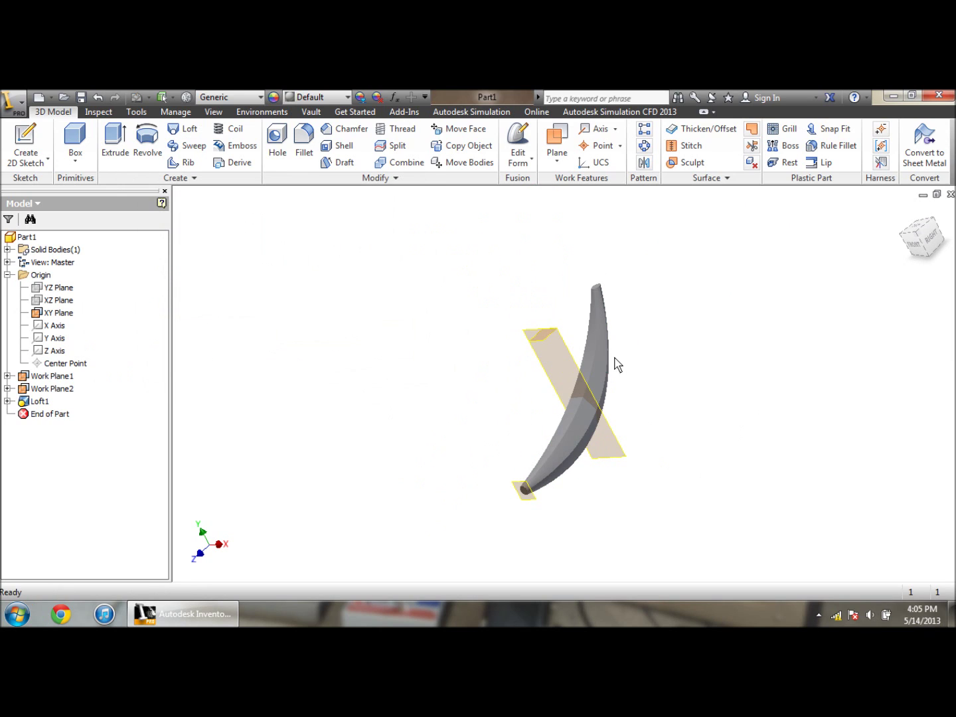
shift+middle_drag(643, 435, 623, 467)
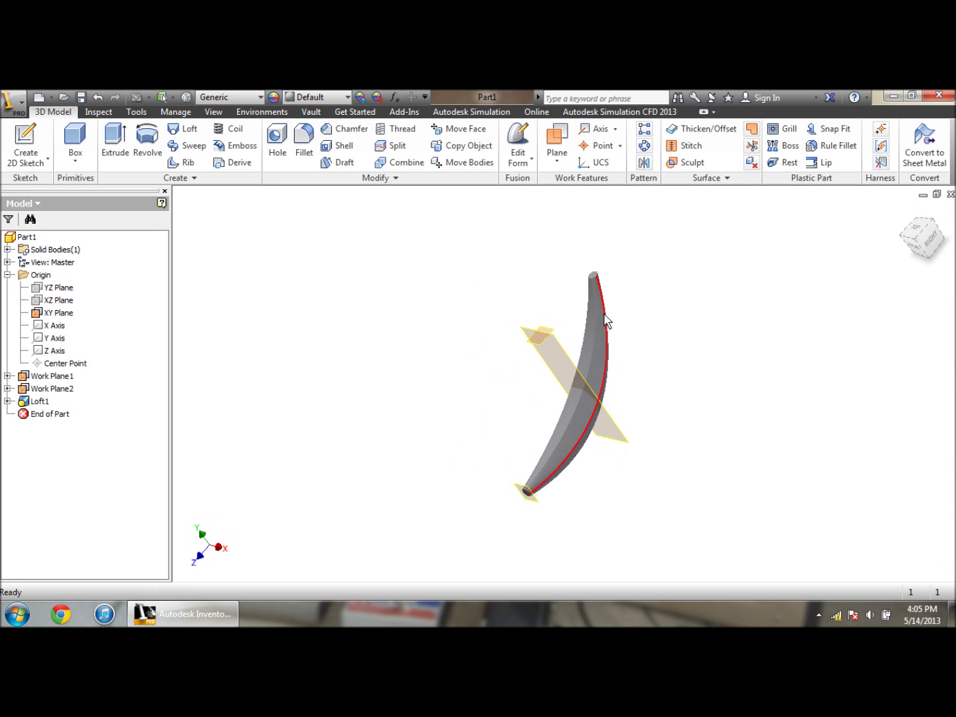
scroll(597, 287, up, 3)
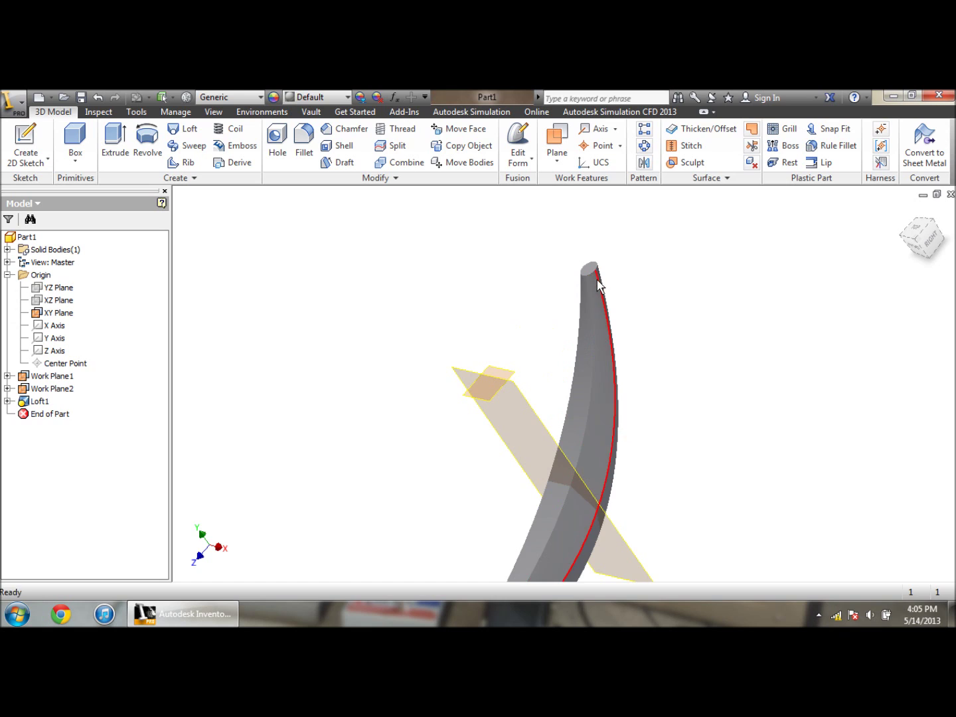
scroll(614, 257, down, 3)
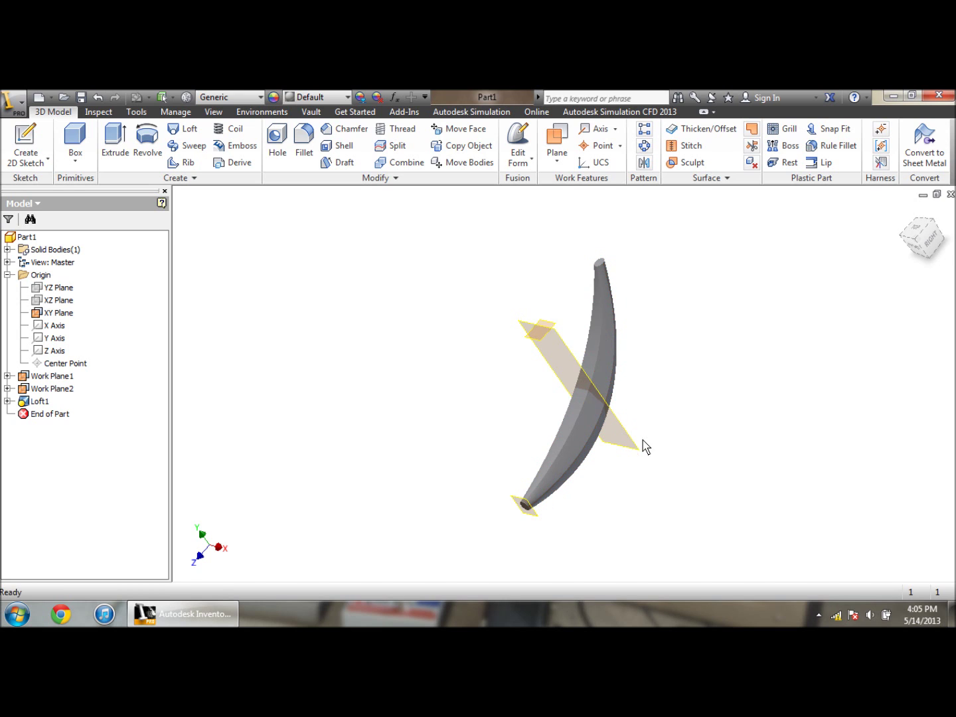
mouse_move(645, 446)
shift+middle_down()
mouse_move(615, 397)
mouse_move(629, 442)
shift+middle_up()
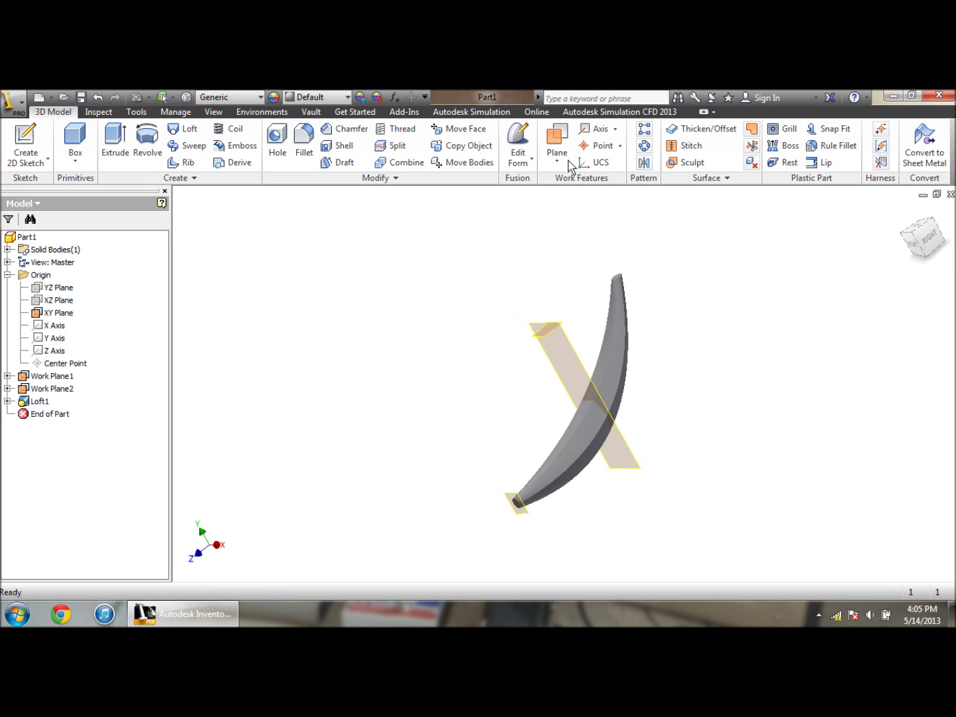
Hide Work Plane2, Work Plane1 and the XY plane, then view the solid from the top
right_click(42, 388)
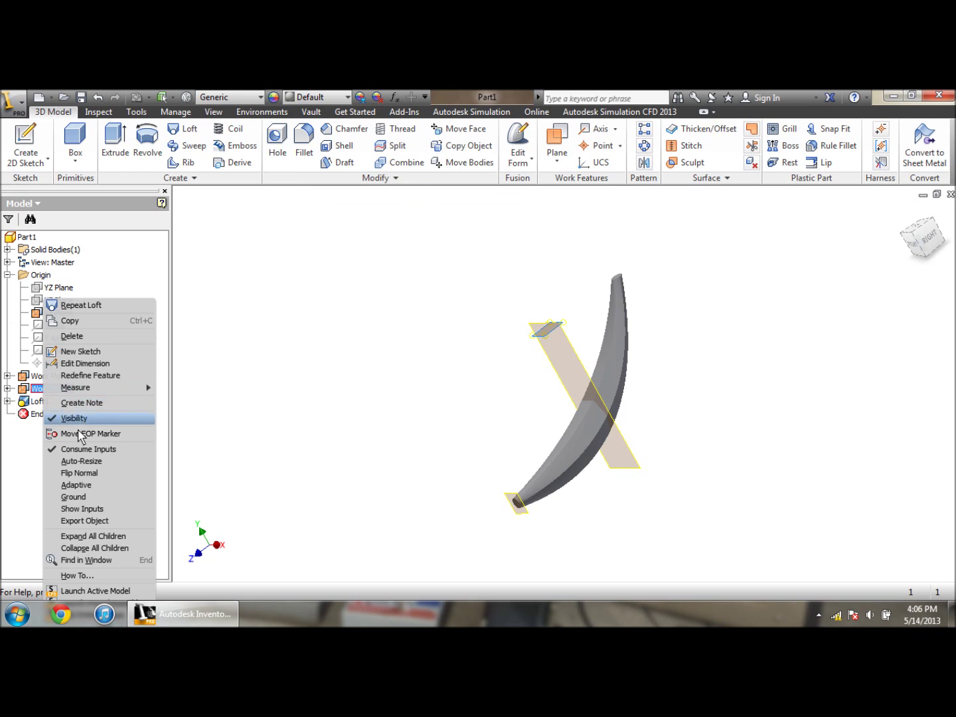
click(81, 425)
click(57, 376)
right_click(57, 375)
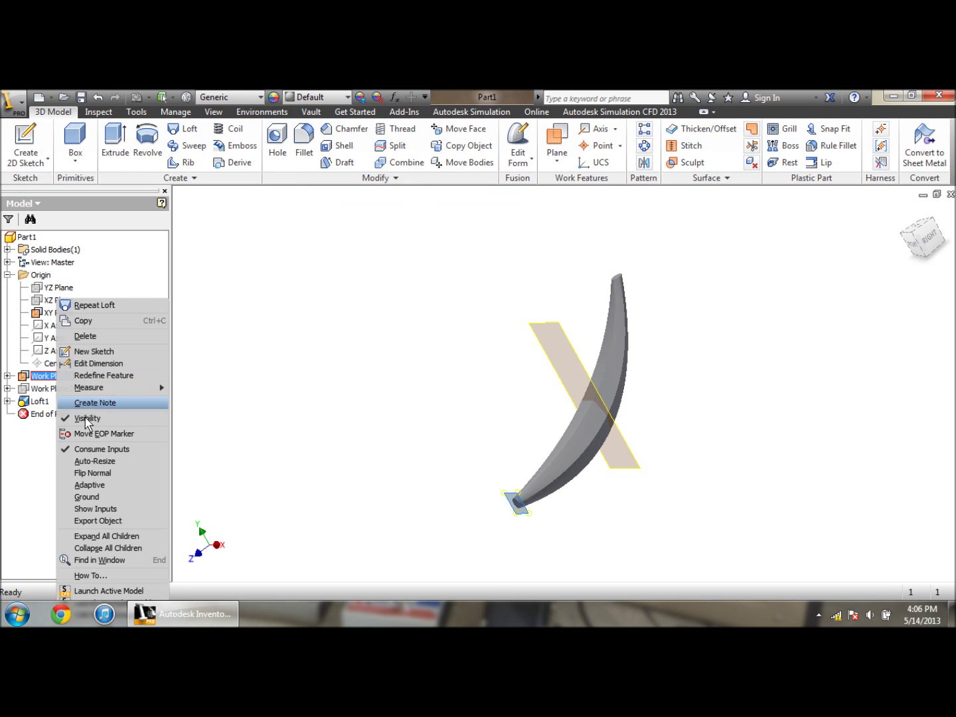
click(87, 425)
click(59, 313)
right_click(60, 314)
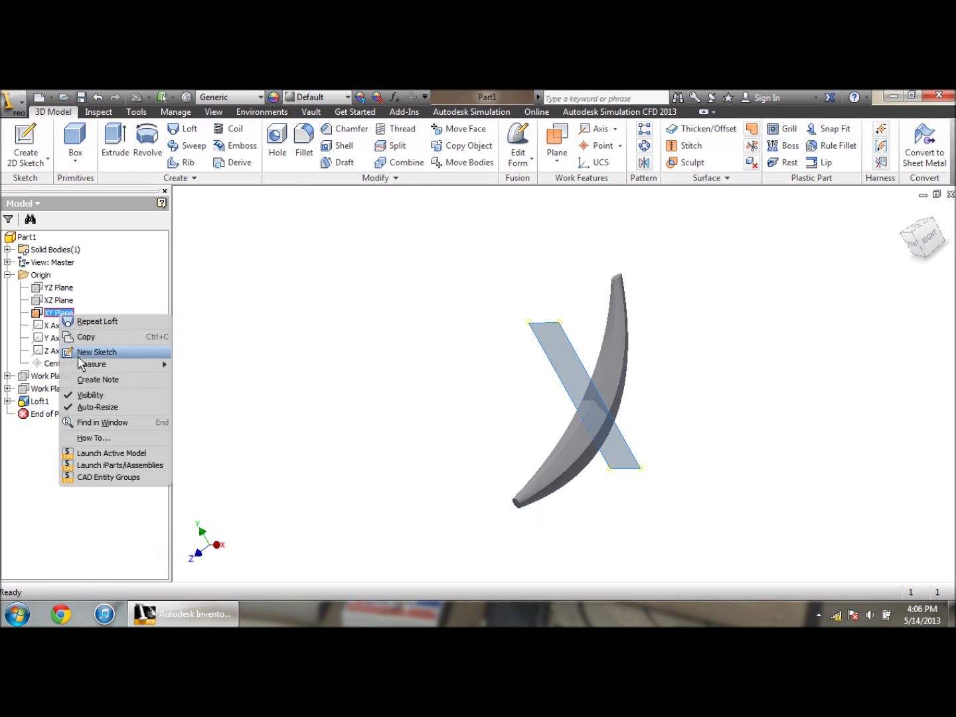
click(92, 396)
mouse_move(670, 479)
shift+middle_down()
mouse_move(621, 438)
mouse_move(621, 455)
mouse_move(651, 478)
mouse_move(616, 515)
mouse_move(608, 497)
mouse_move(647, 466)
mouse_move(679, 486)
shift+middle_up()
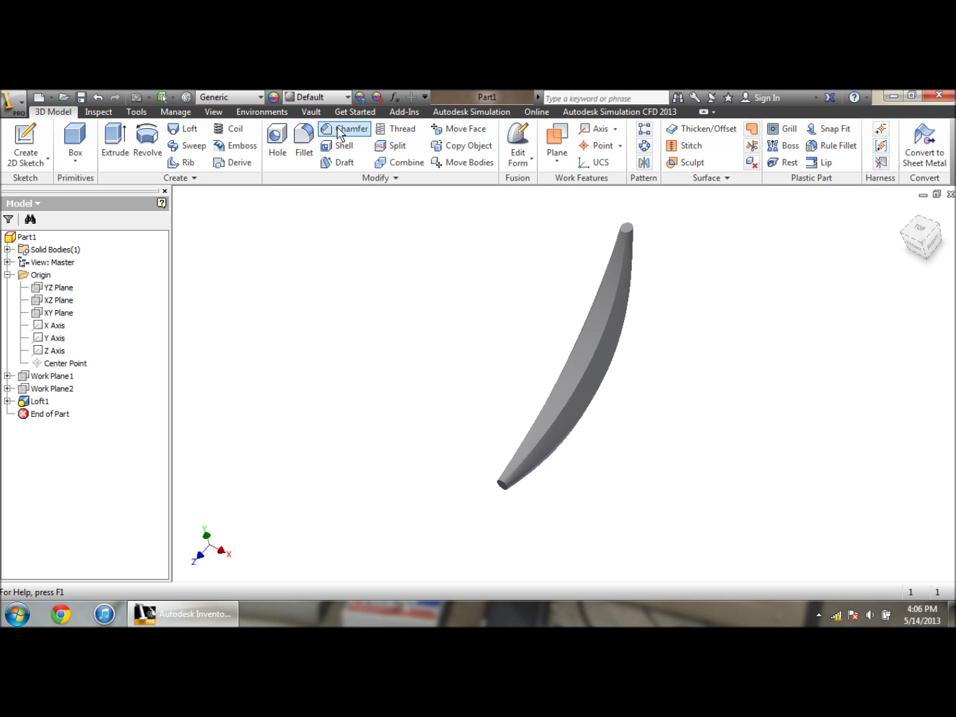
Use Adjust appearance to colour the whole Loft1 body pure yellow (RGB 255, 255, 0)
click(363, 98)
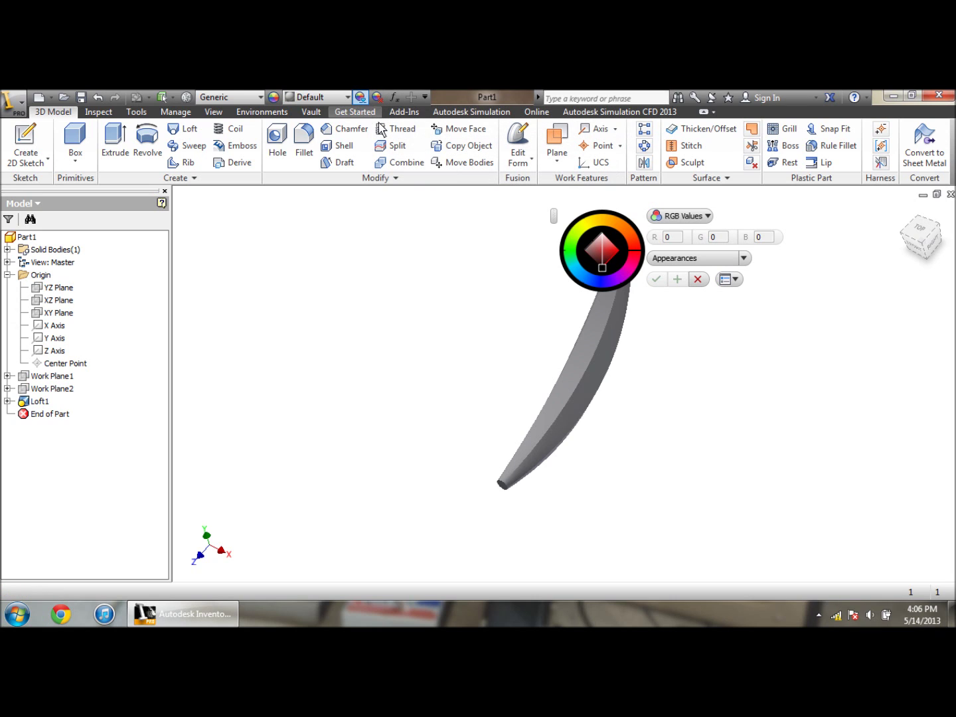
click(570, 240)
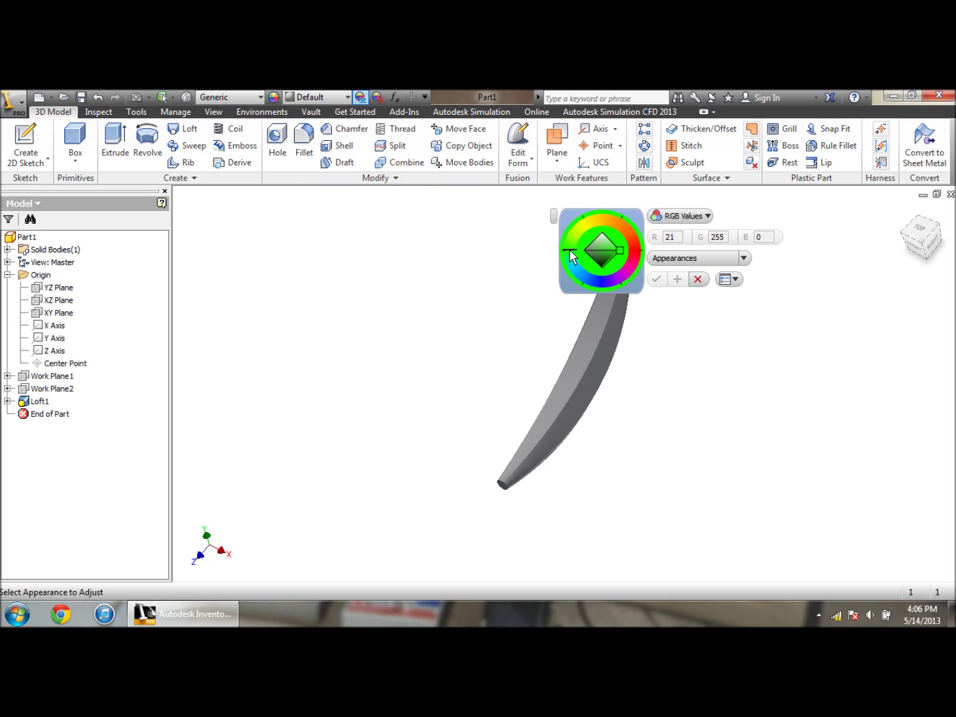
drag(583, 229, 585, 228)
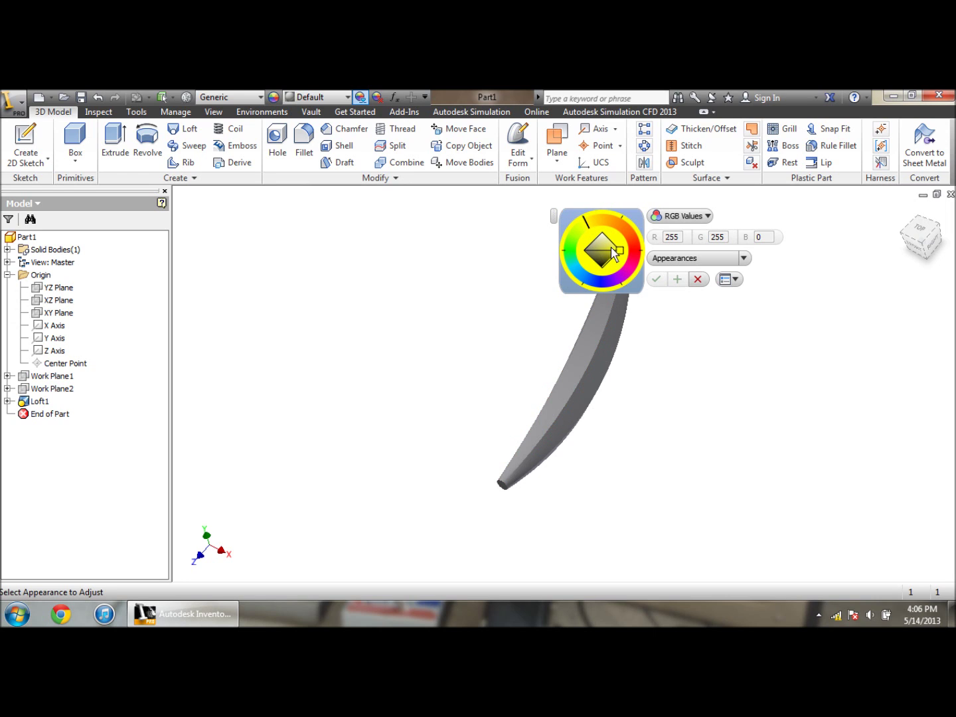
drag(615, 252, 617, 255)
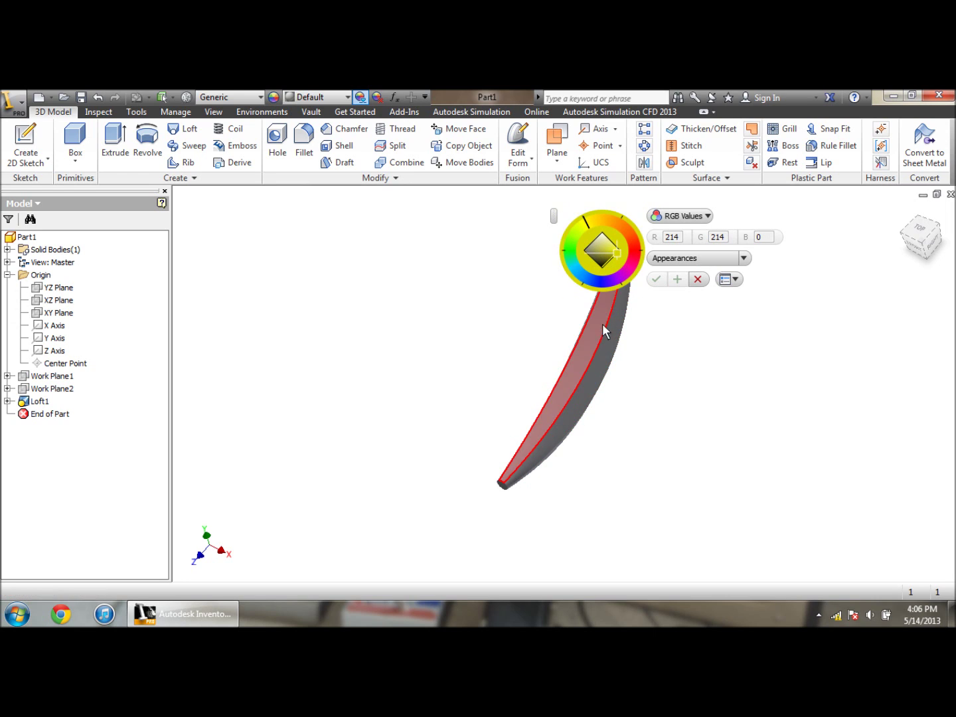
click(606, 318)
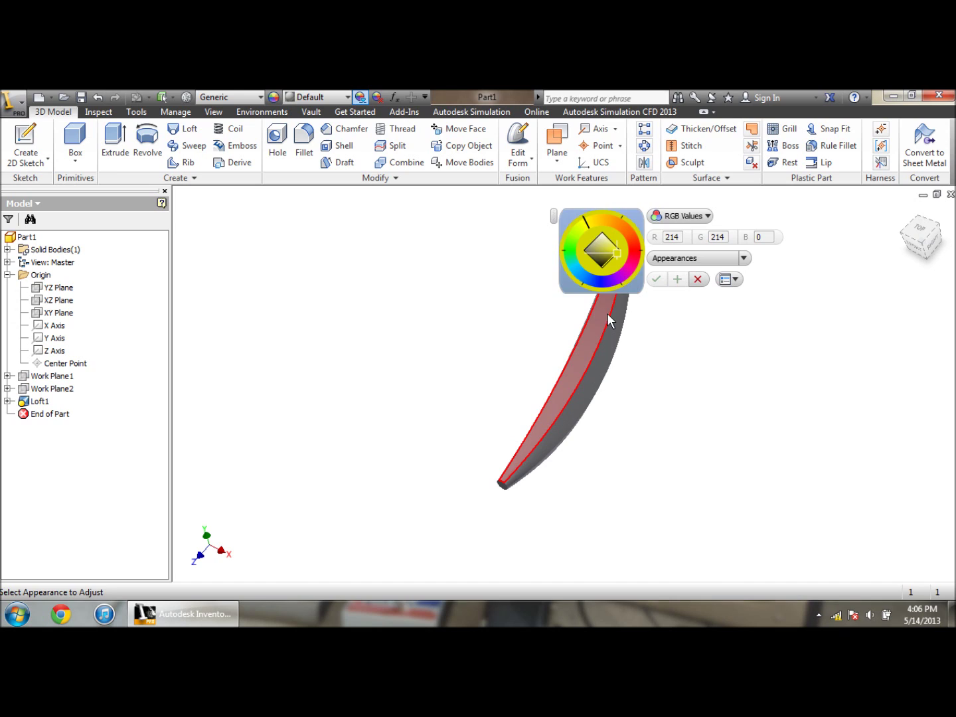
click(582, 217)
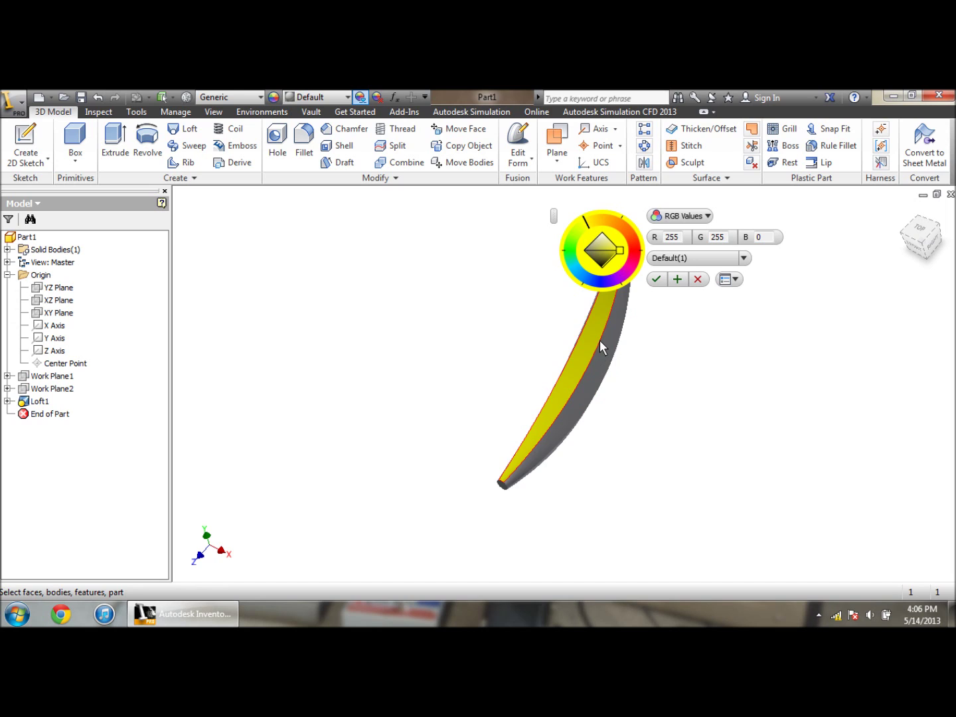
click(621, 353)
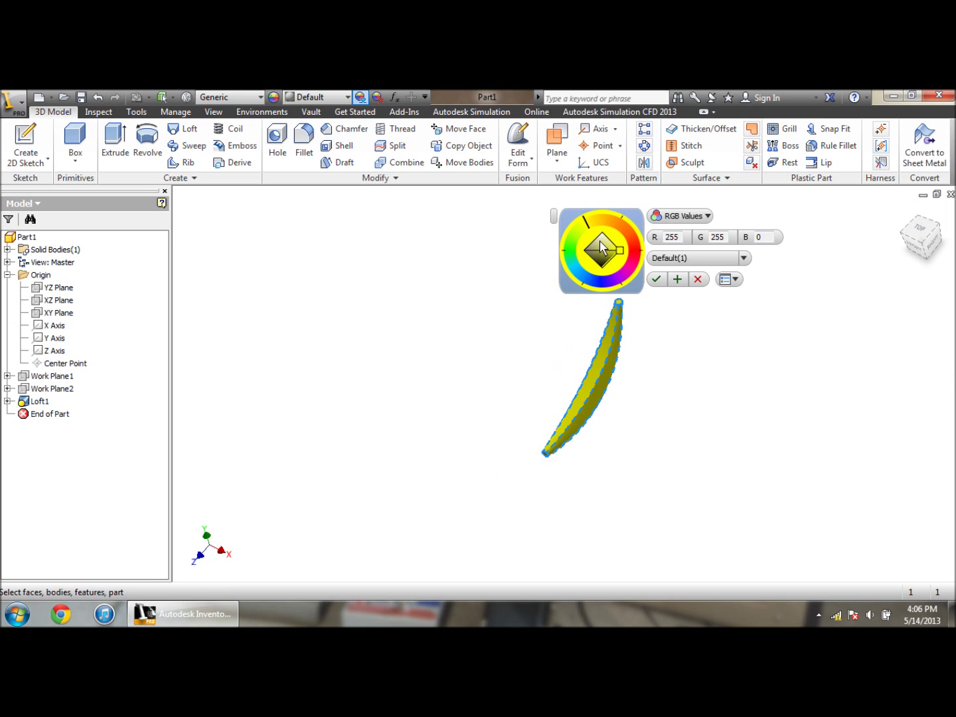
drag(601, 249, 634, 259)
click(656, 280)
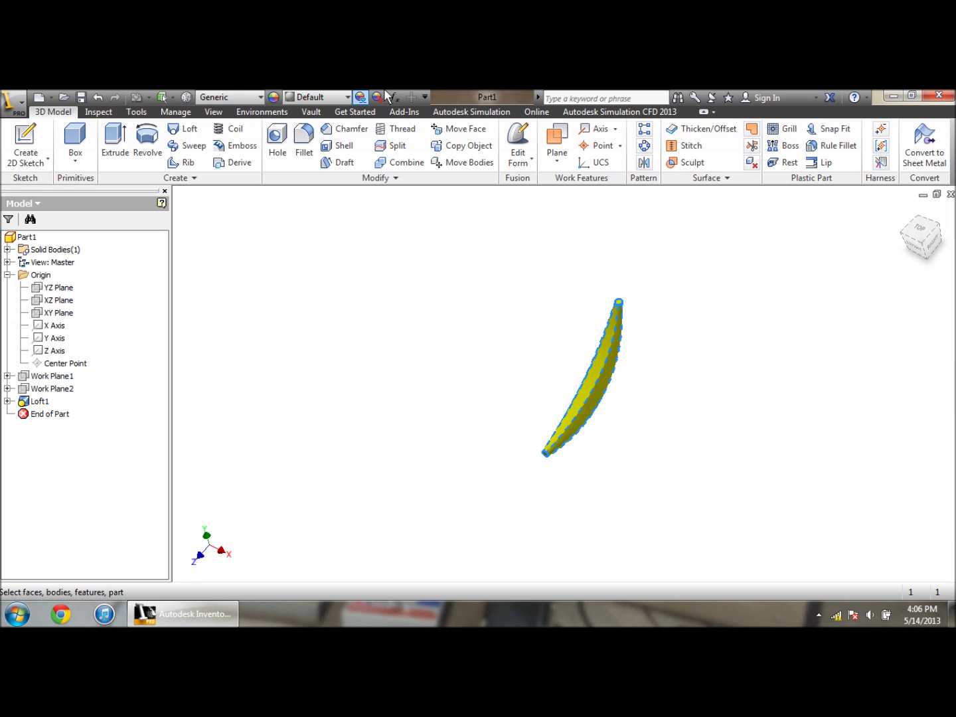
key(Escape)
scroll(648, 470, down, 3)
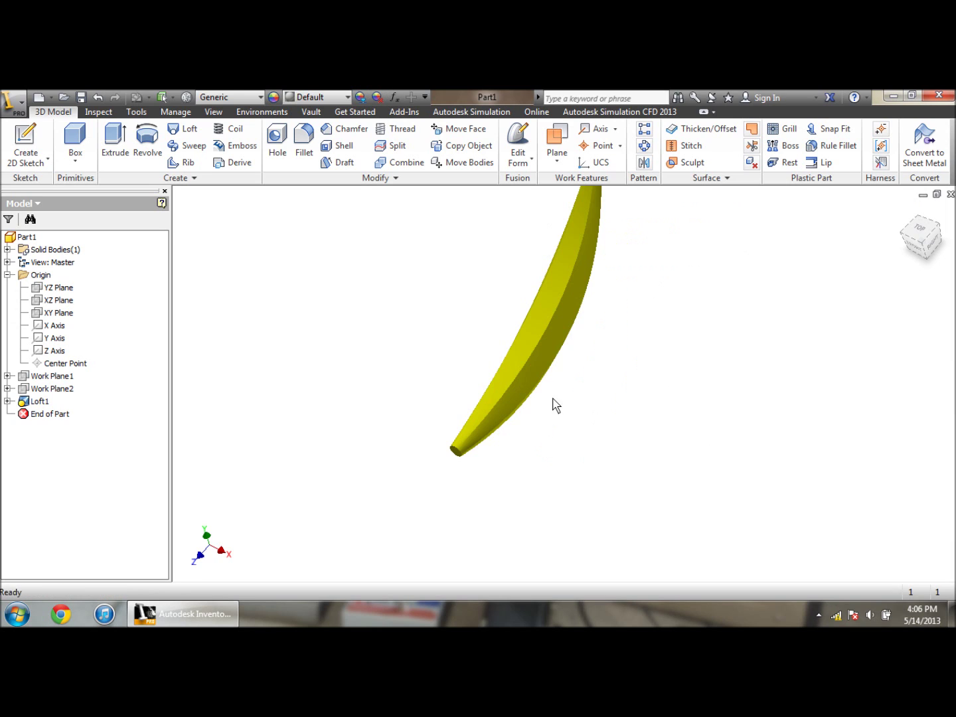